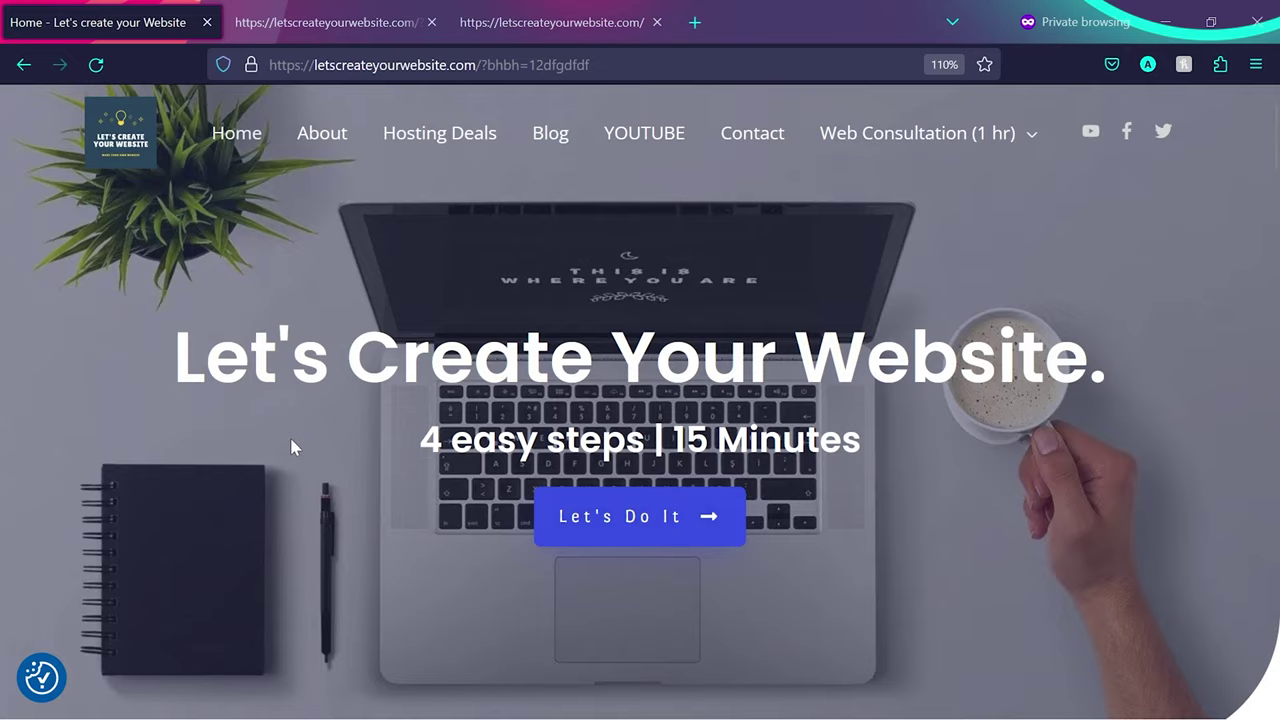
# Review the async AdSense script snippet, then switch to the YouTube channel's Videos page.
pyautogui.scroll(-6, 294, 443)
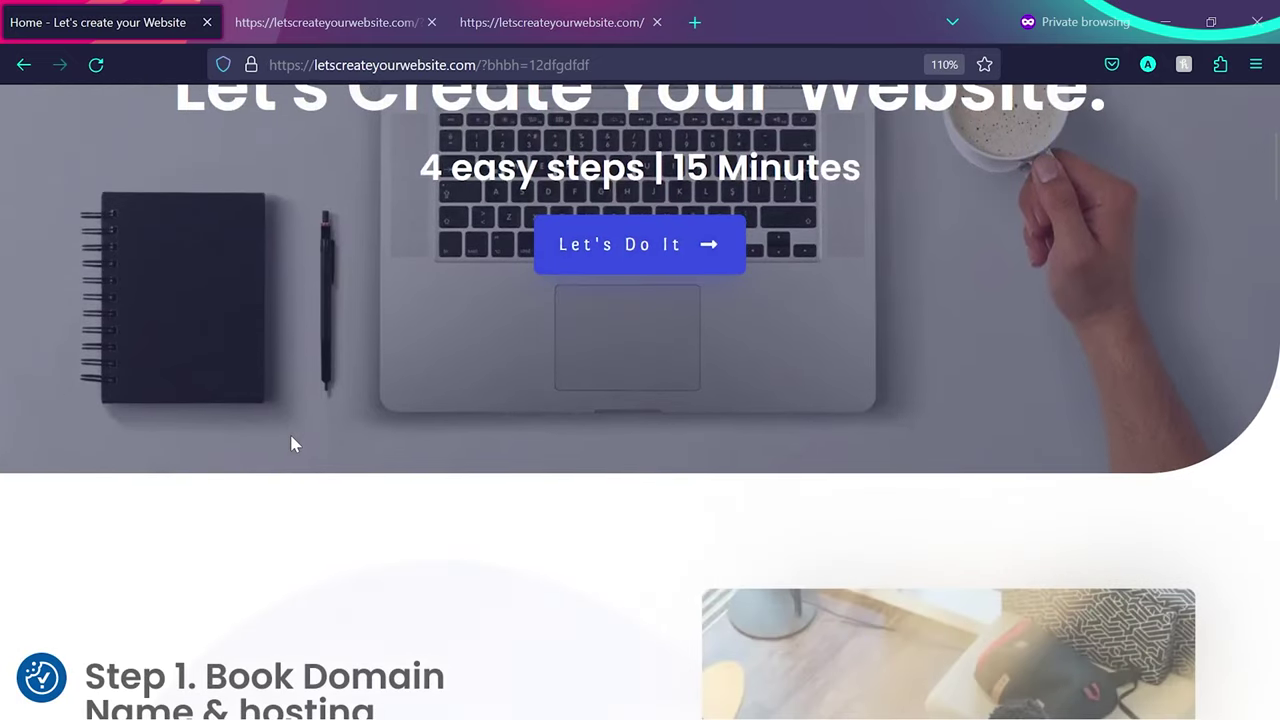
pyautogui.scroll(-8, 294, 443)
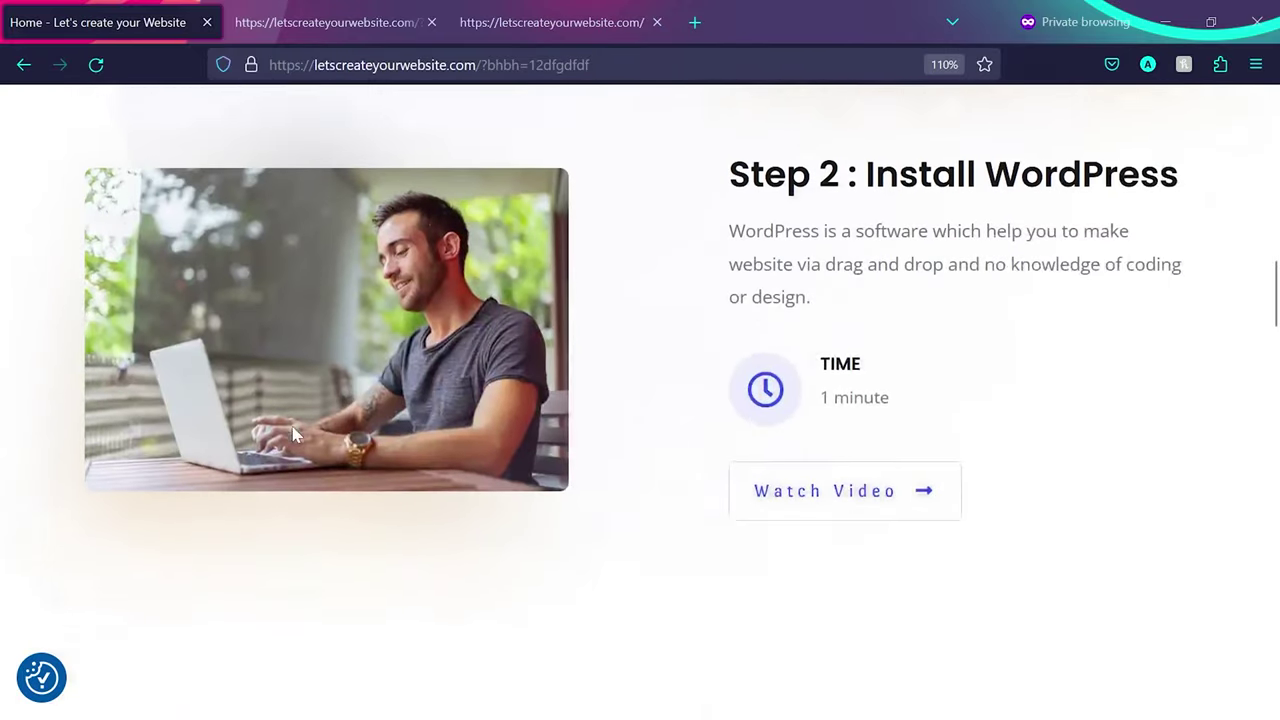
pyautogui.scroll(-6, 294, 434)
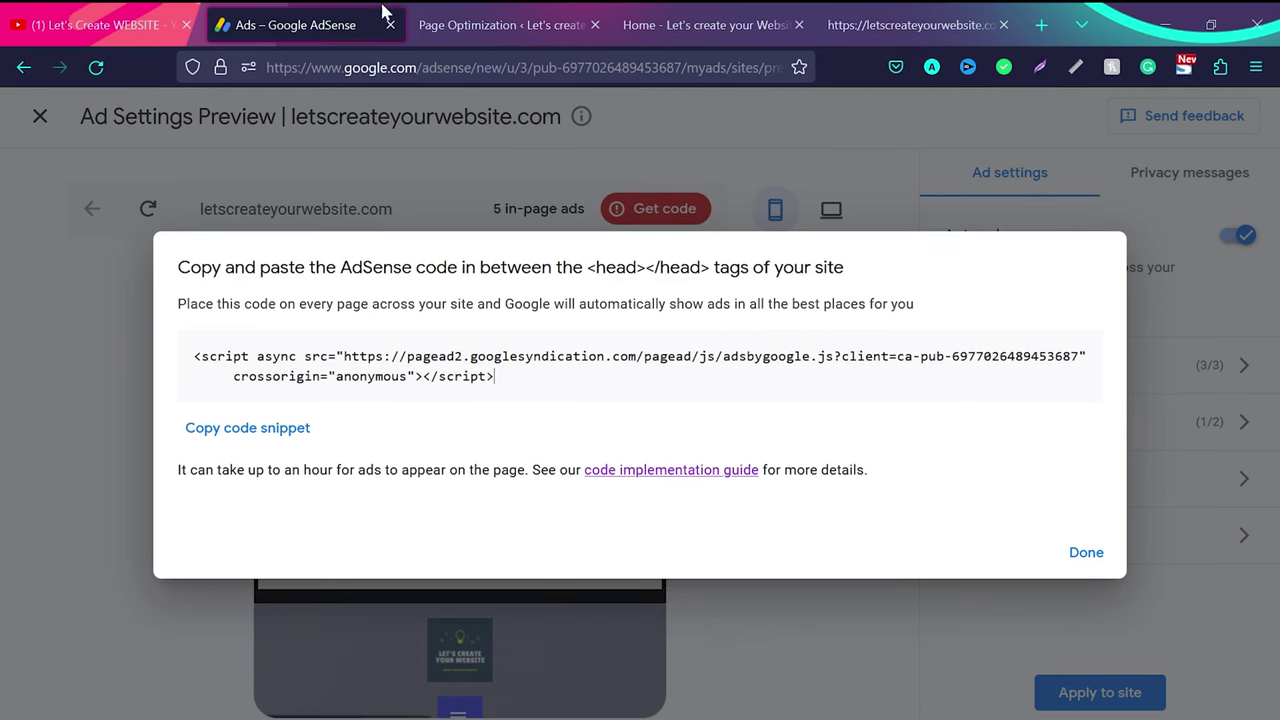
pyautogui.click(100, 14)
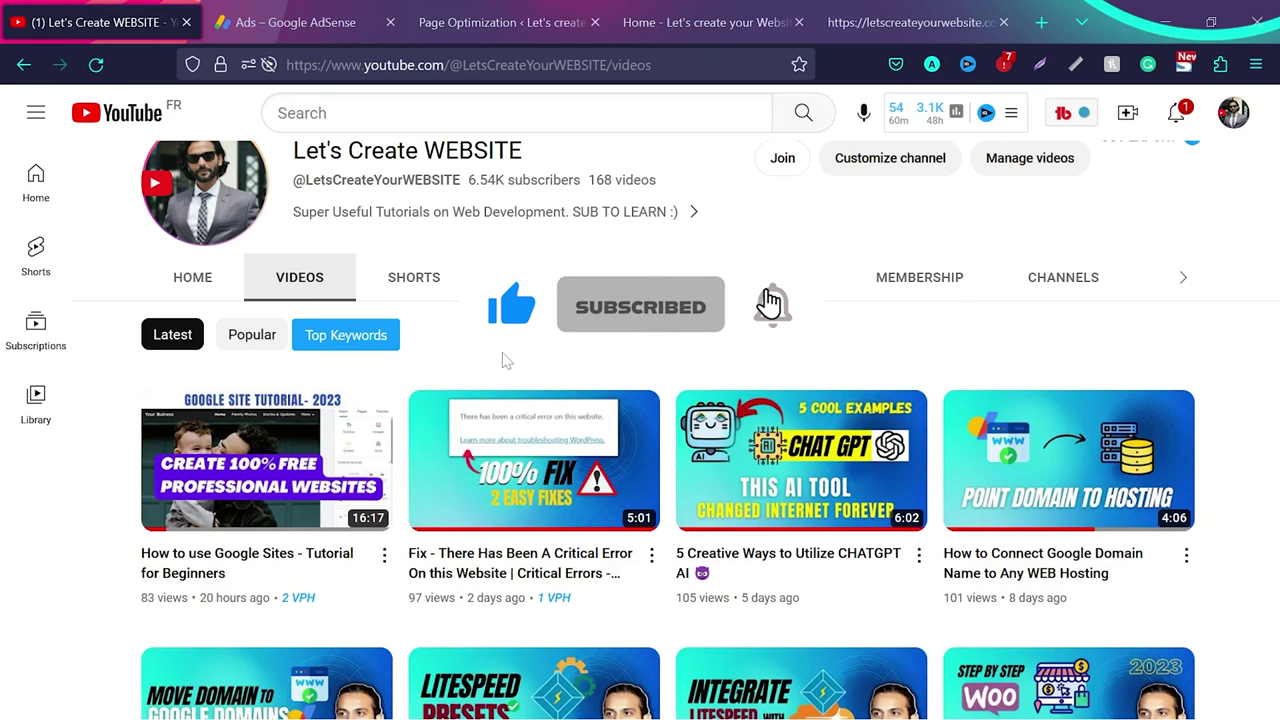
# Scroll through the channel's latest uploads, then go back to the AdSense snippet dialog.
pyautogui.scroll(-2, 795, 400)
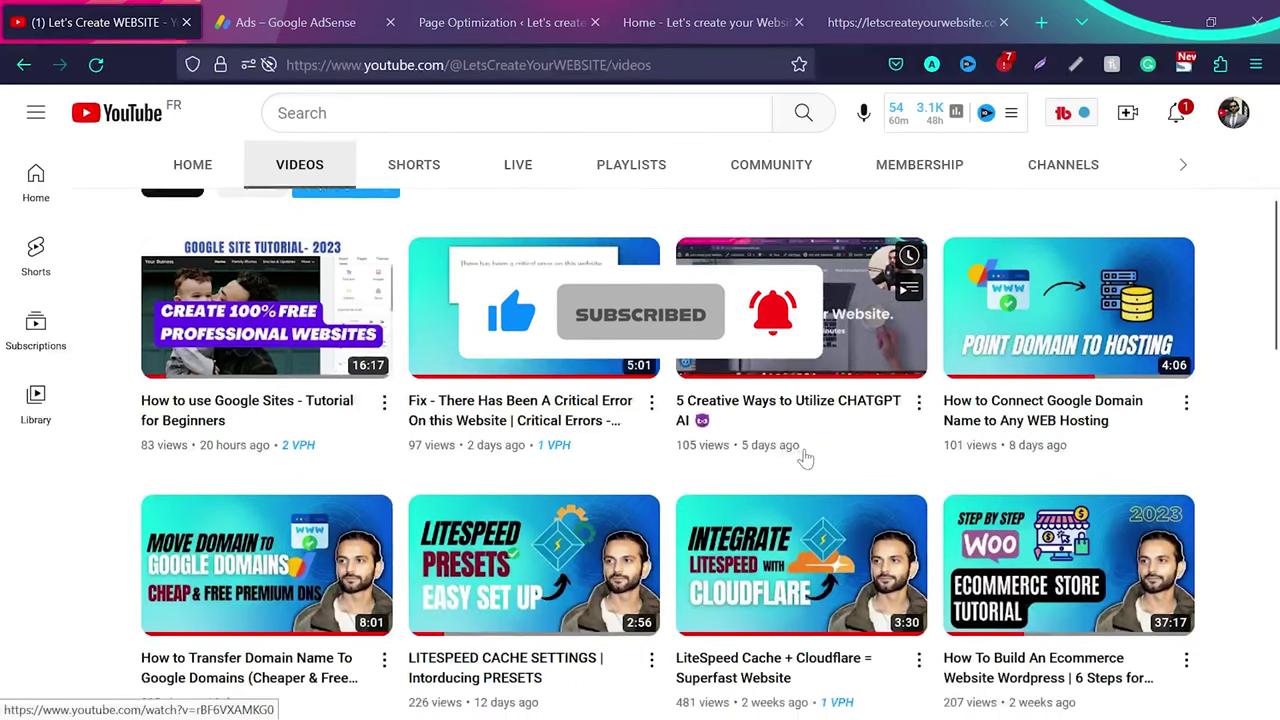
pyautogui.scroll(-3, 805, 458)
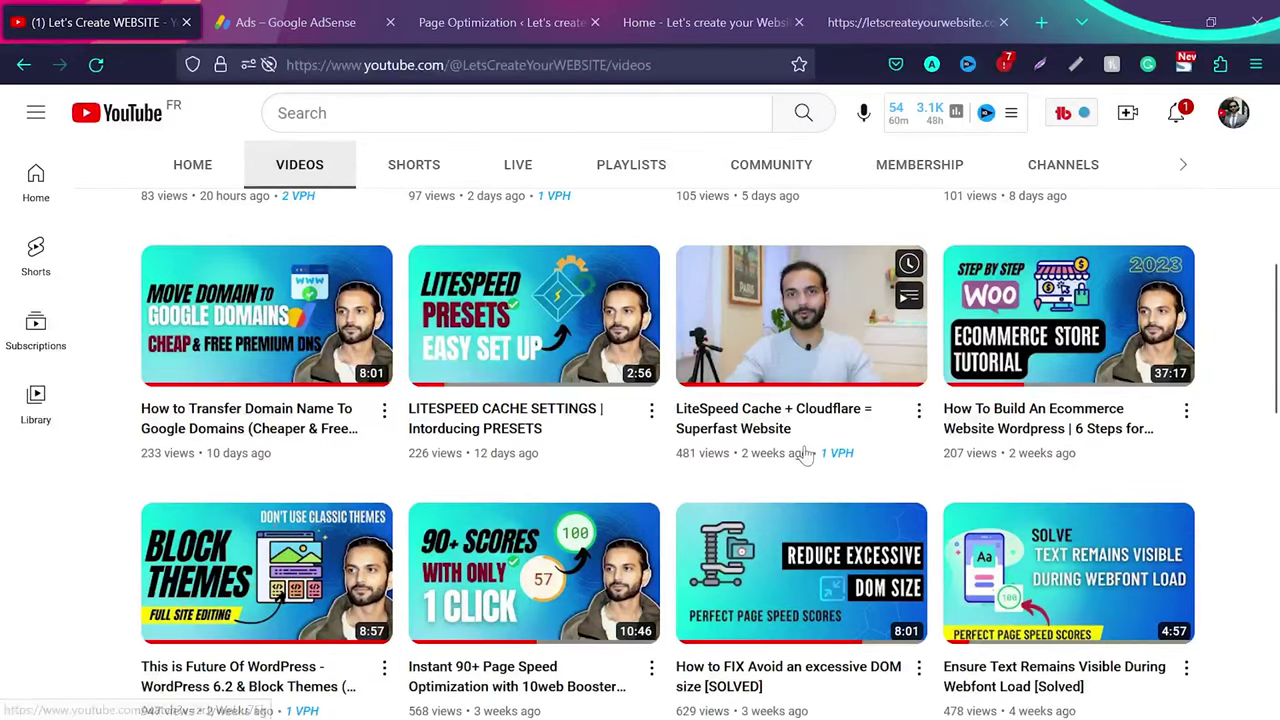
pyautogui.scroll(-2, 805, 455)
pyautogui.scroll(-1, 805, 450)
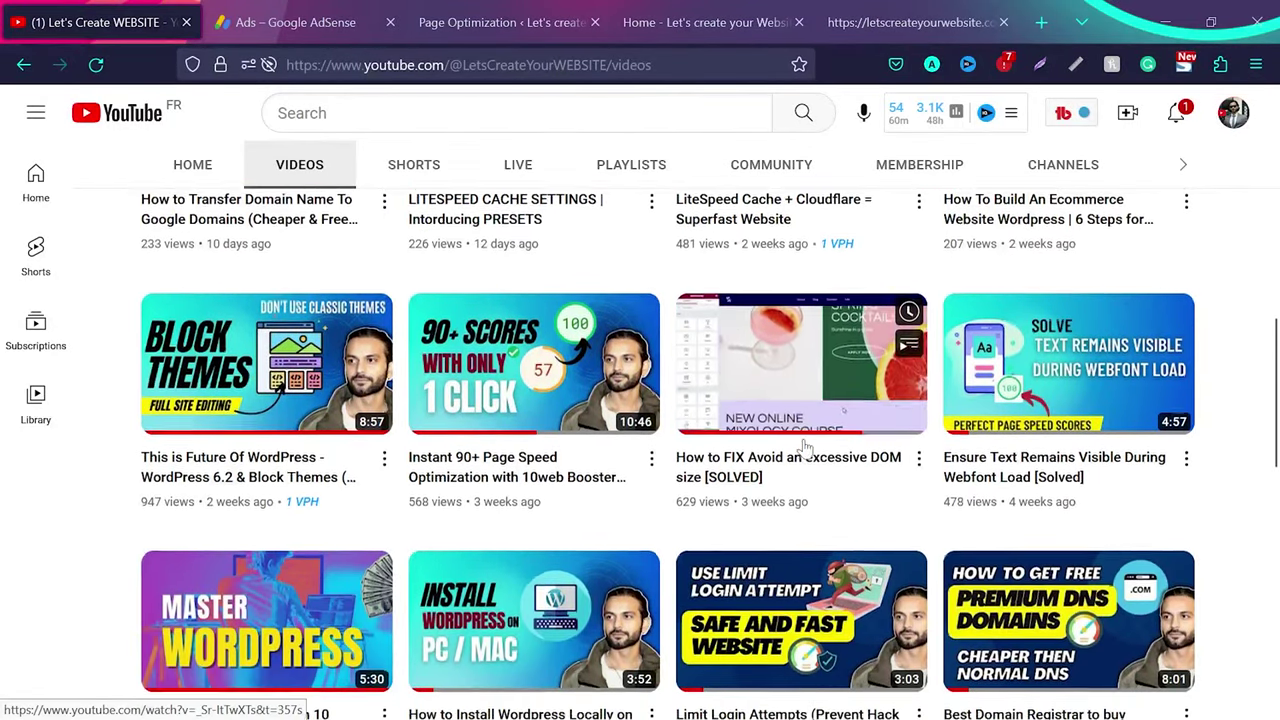
pyautogui.scroll(-1, 805, 447)
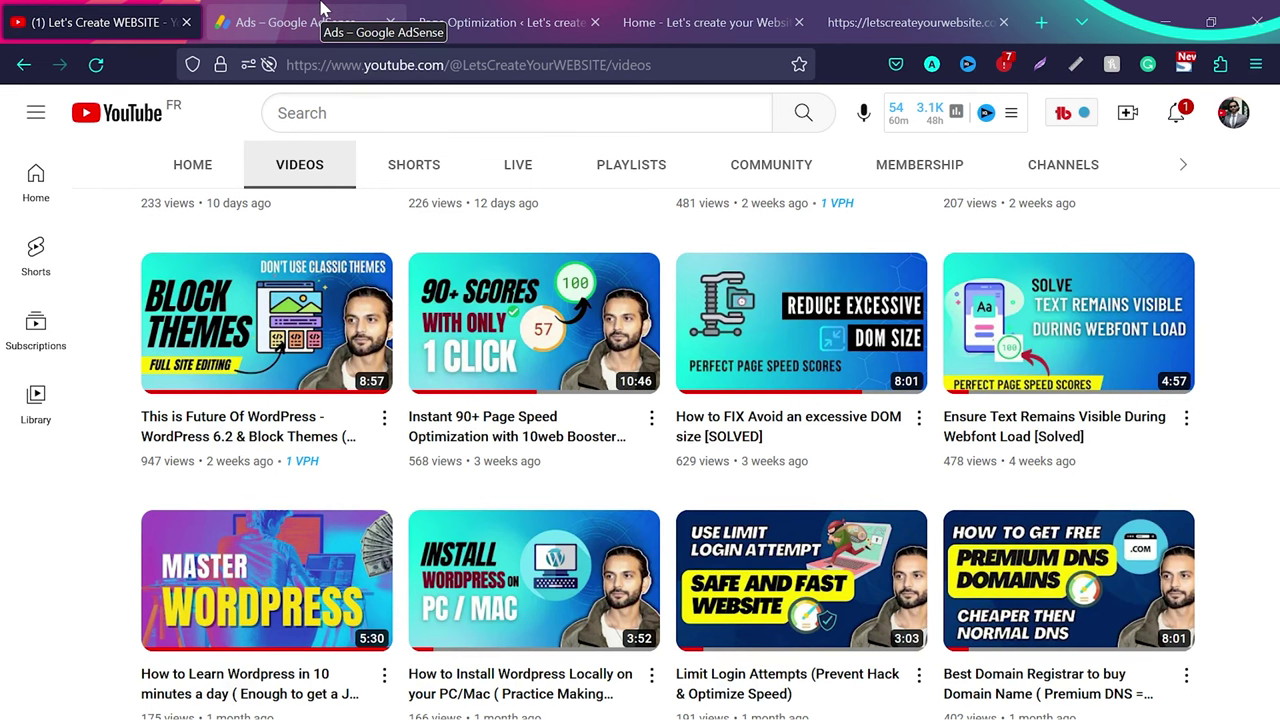
pyautogui.scroll(-2, 591, 320)
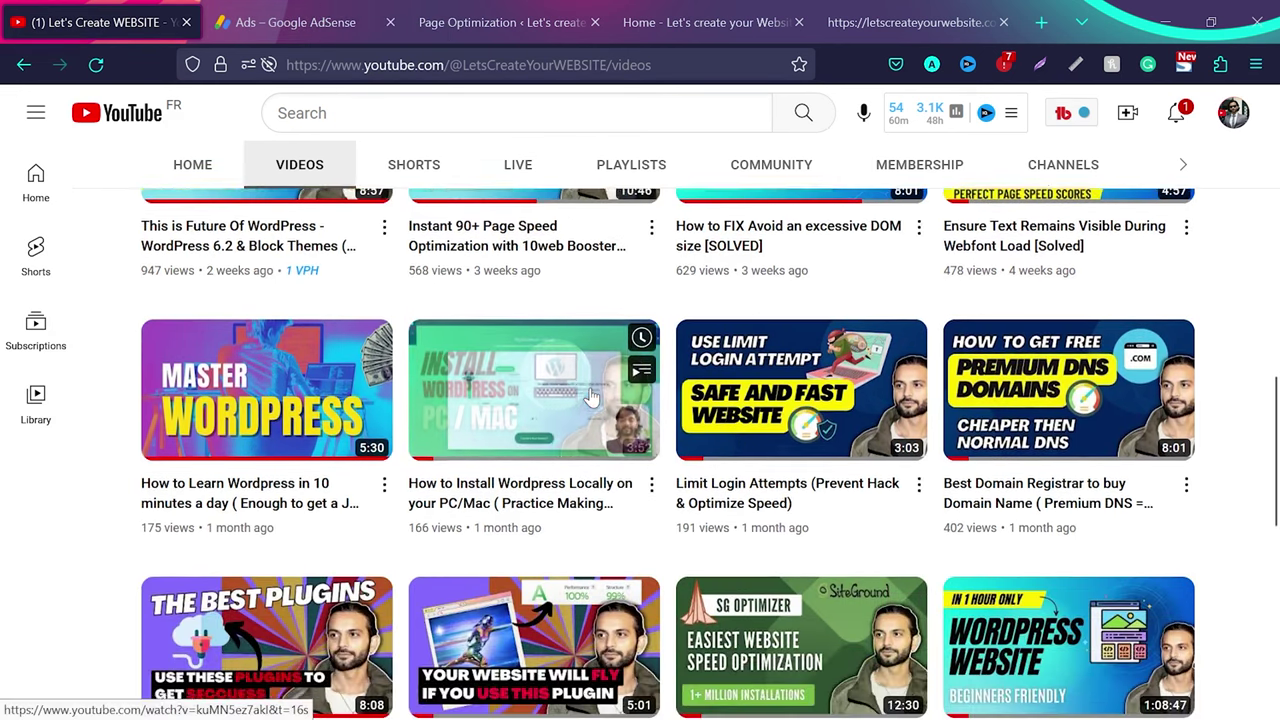
pyautogui.scroll(-1, 591, 397)
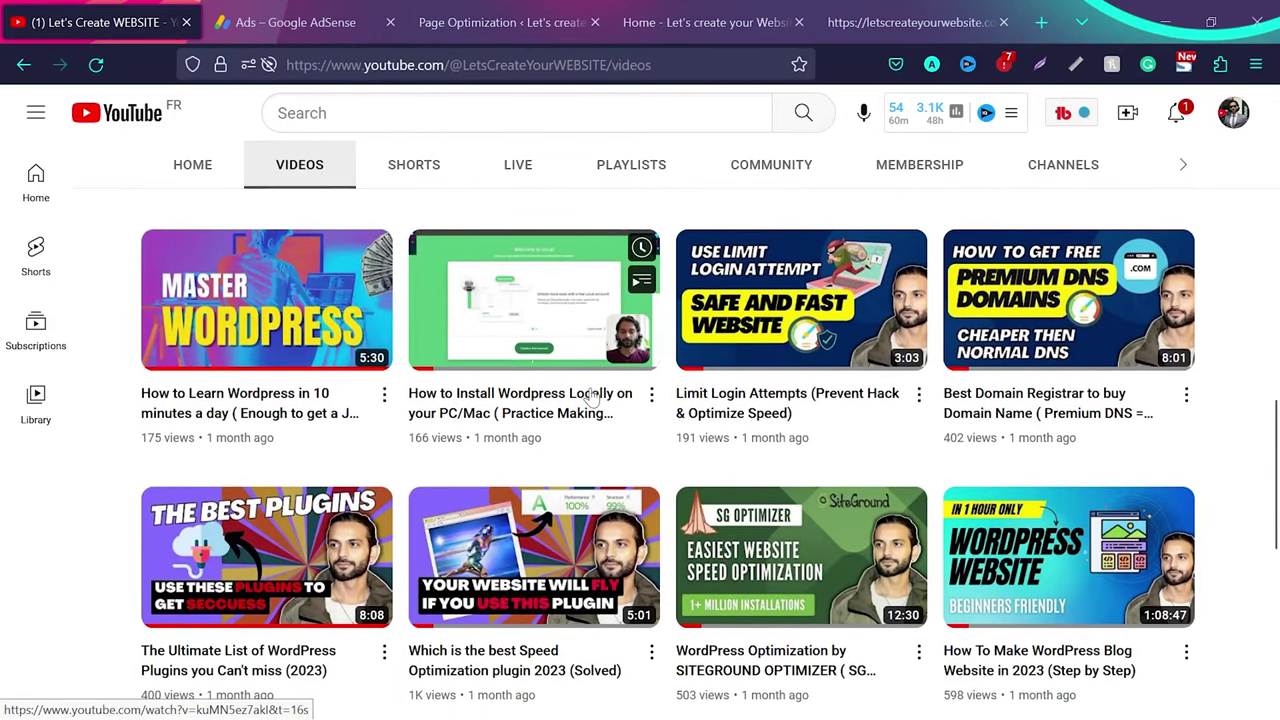
pyautogui.click(295, 22)
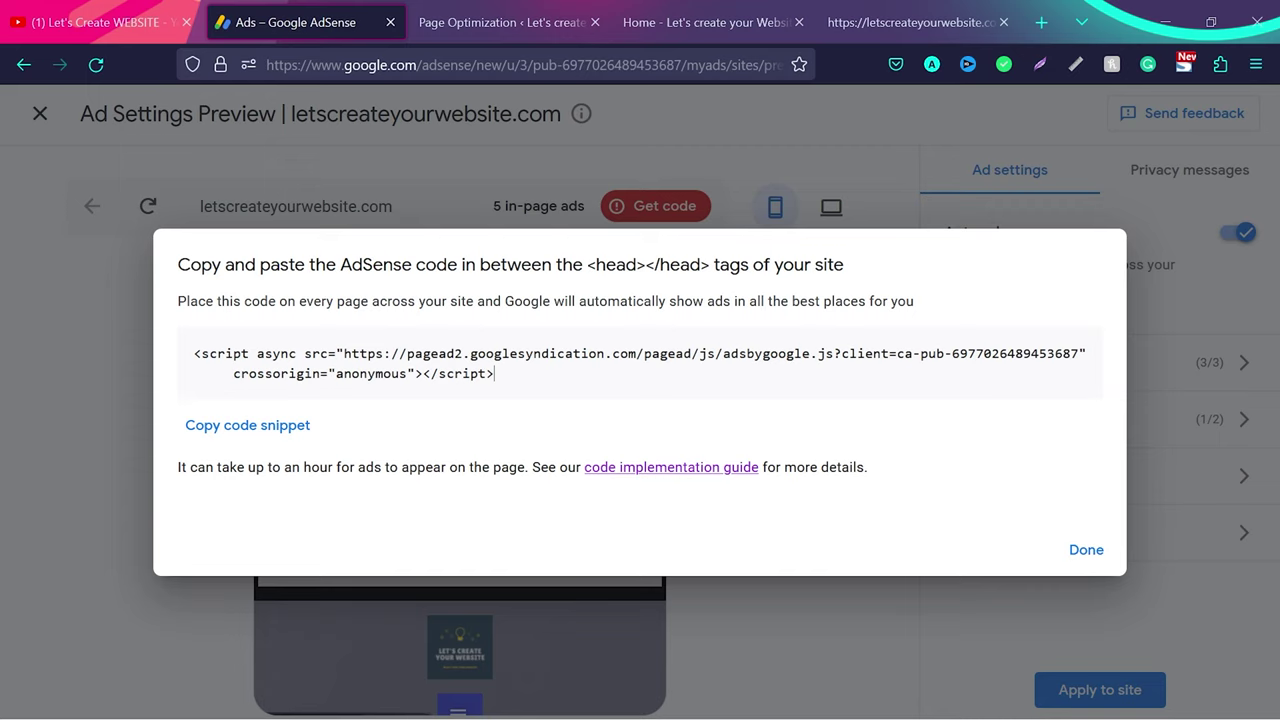
# Select the word async in the AdSense script tag.
pyautogui.moveTo(257, 353); pyautogui.dragTo(297, 353)
# Open the letscreateyourwebsite.com homepage's page source in a new tab.
pyautogui.hotkey('alt', 'Tab')
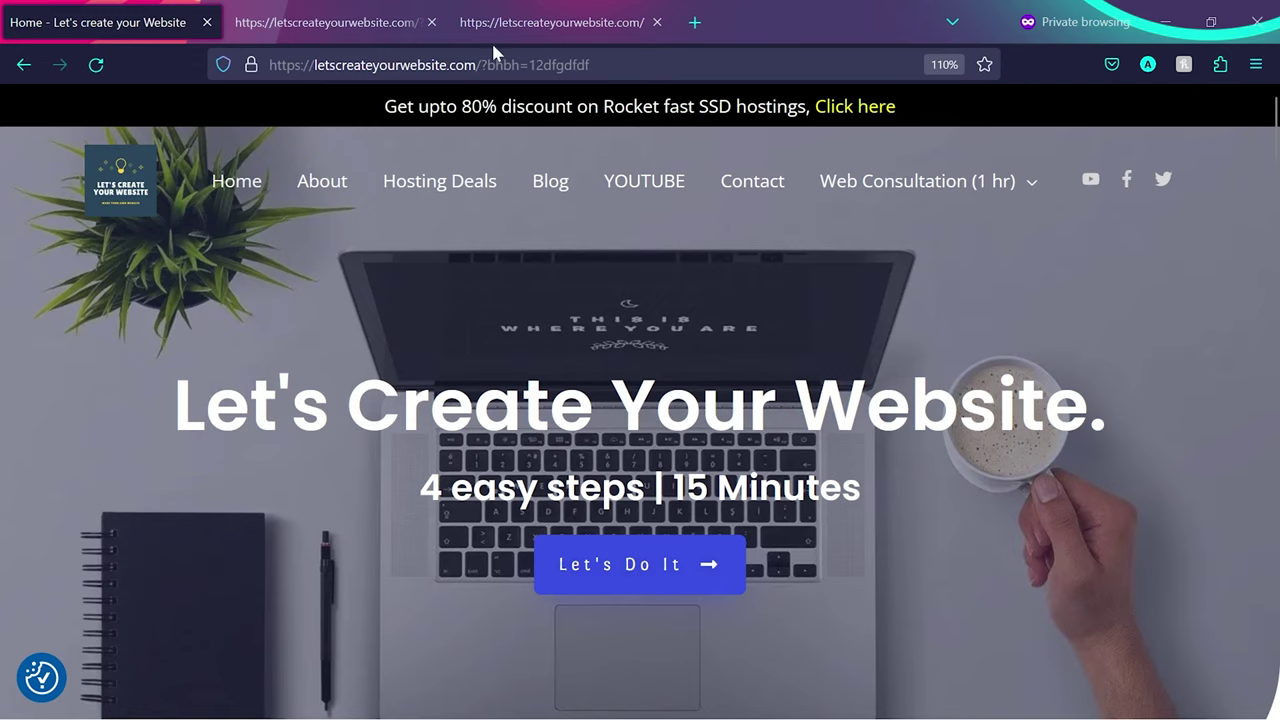
pyautogui.rightClick(488, 310)
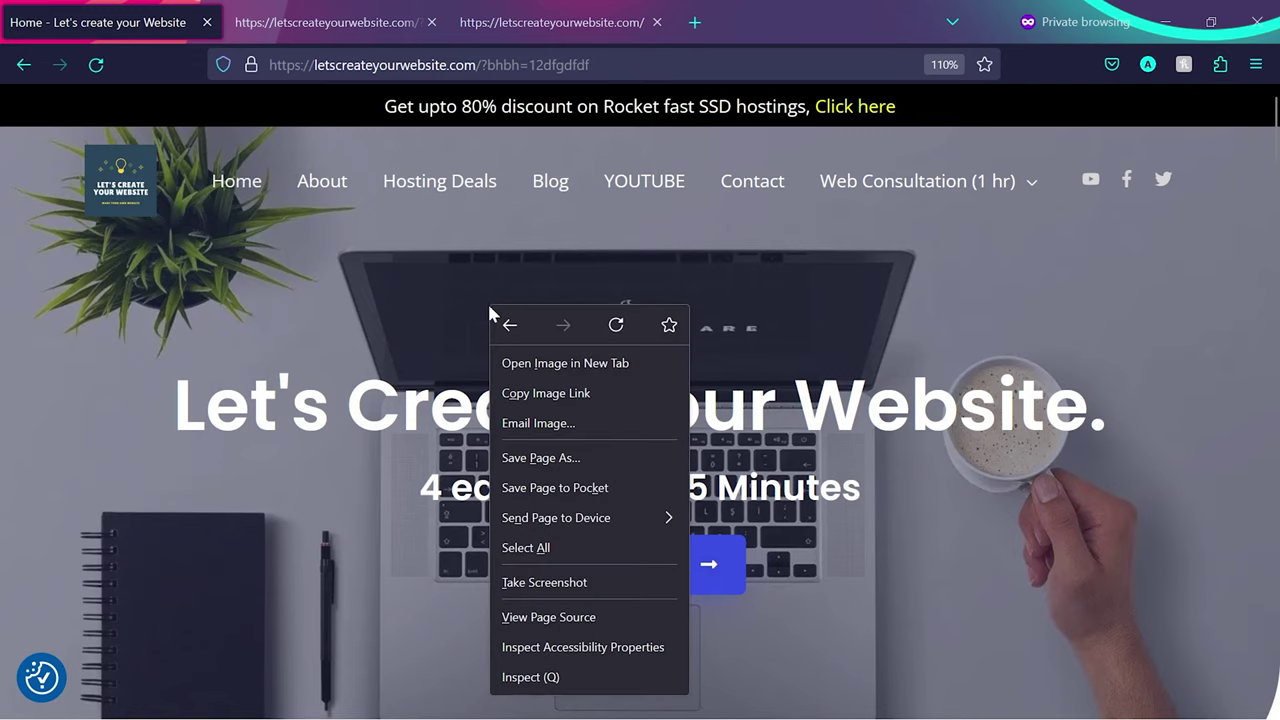
pyautogui.click(586, 617)
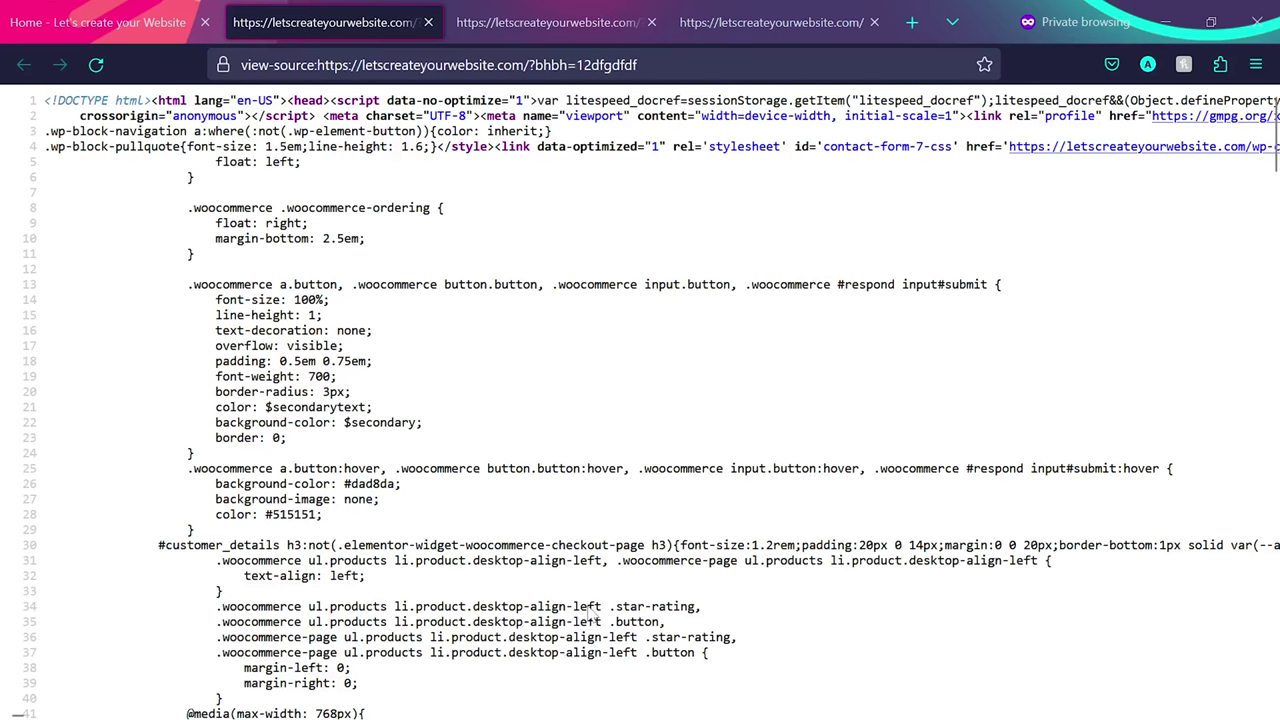
# Find adsbygoogle in the source and highlight its script tag's defer attribute.
pyautogui.hotkey('ctrl', 'f')
pyautogui.write('adsbygoogle')
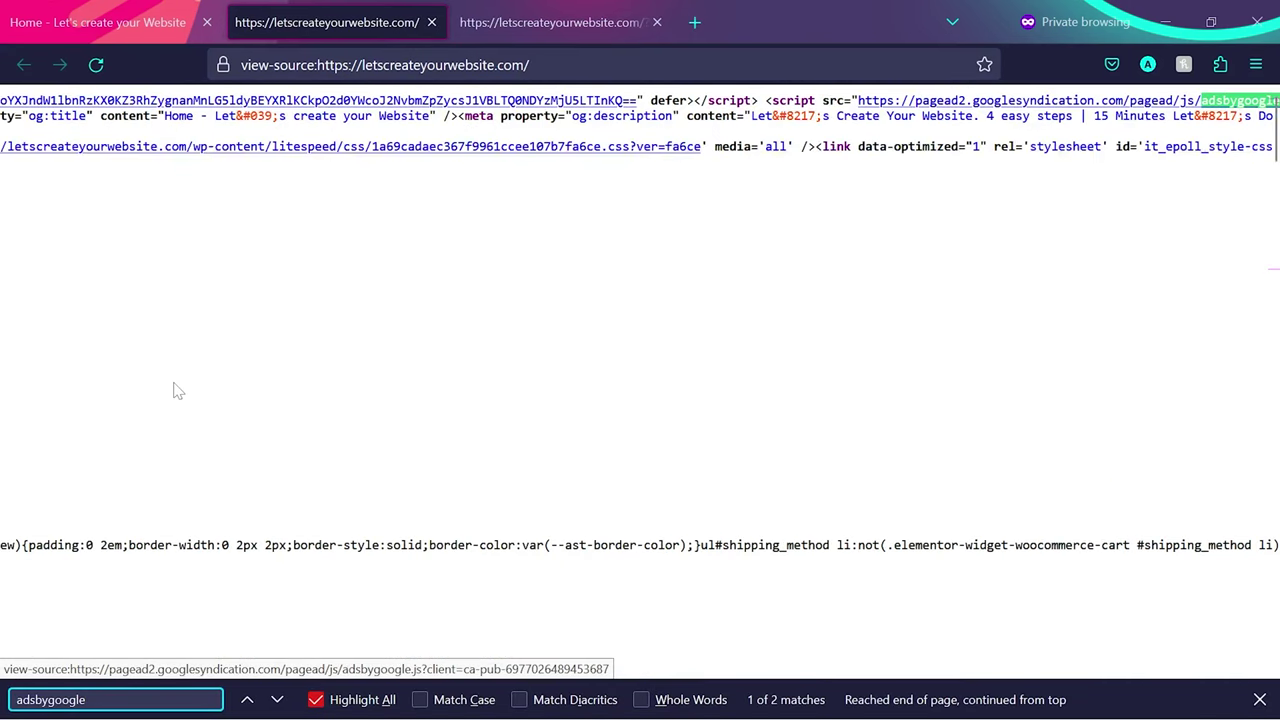
pyautogui.press('Return')
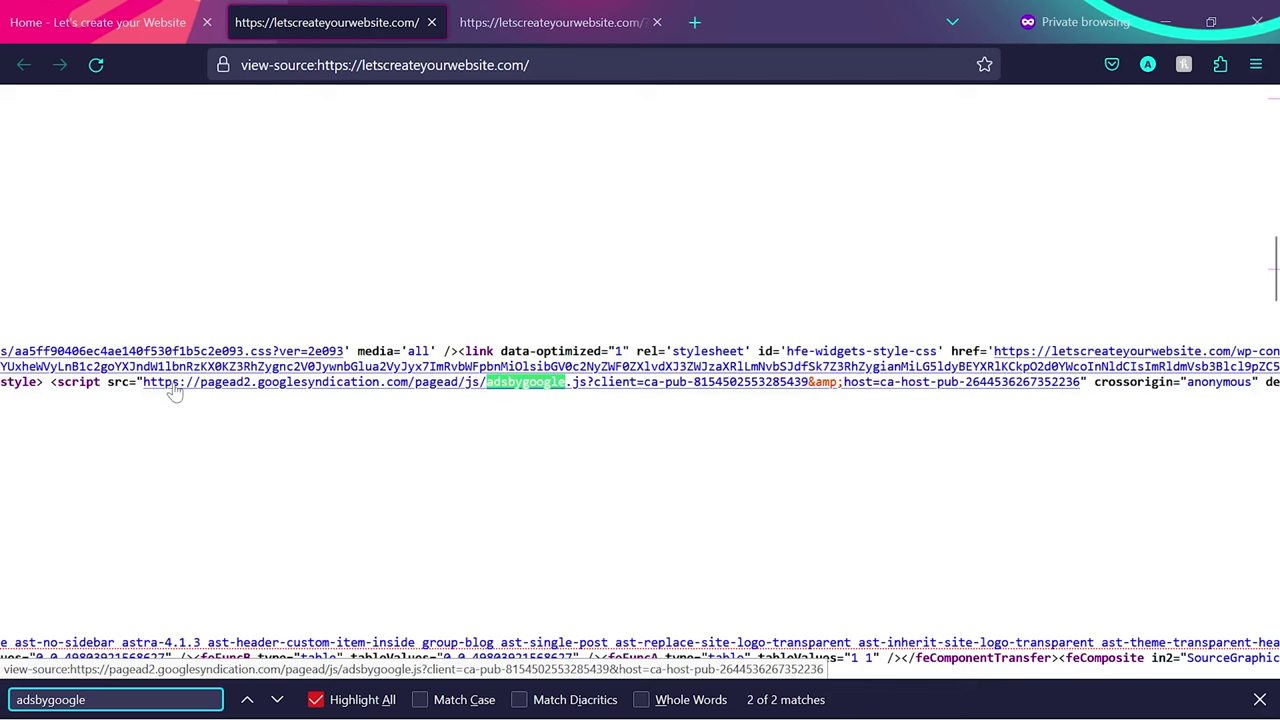
pyautogui.hscroll(-2, 394, 456)
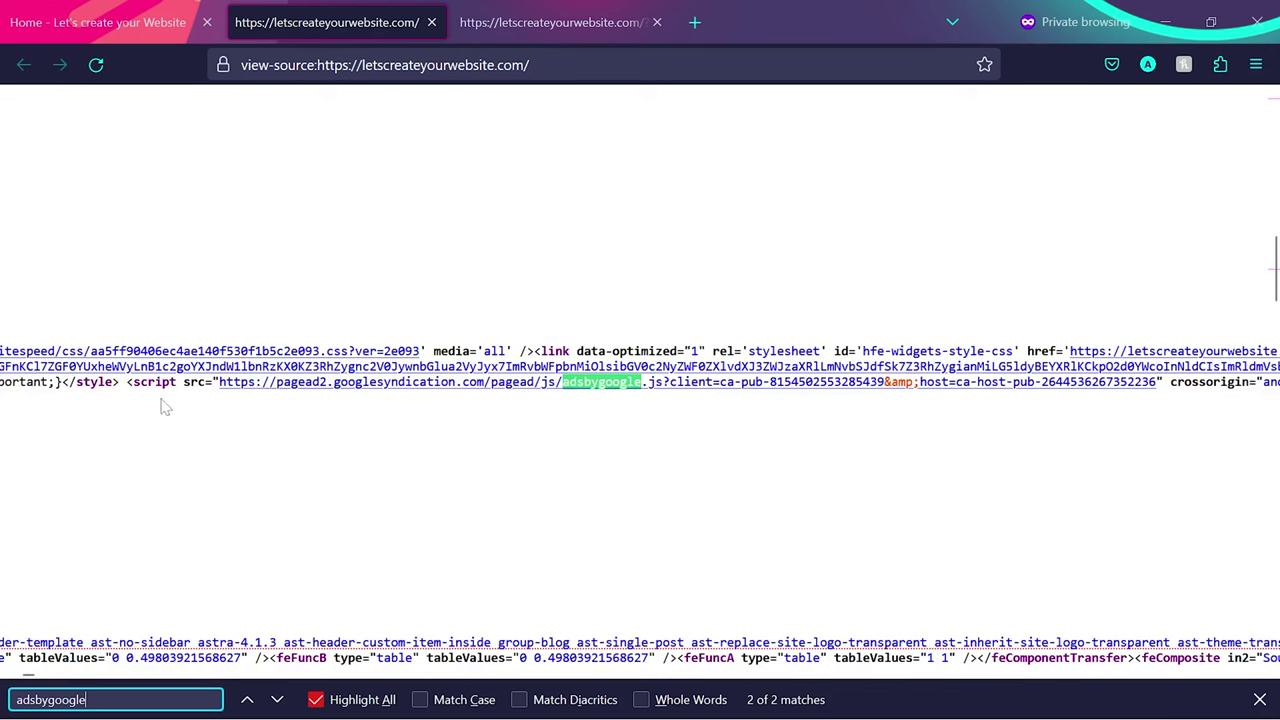
pyautogui.moveTo(126, 382); pyautogui.dragTo(162, 382)
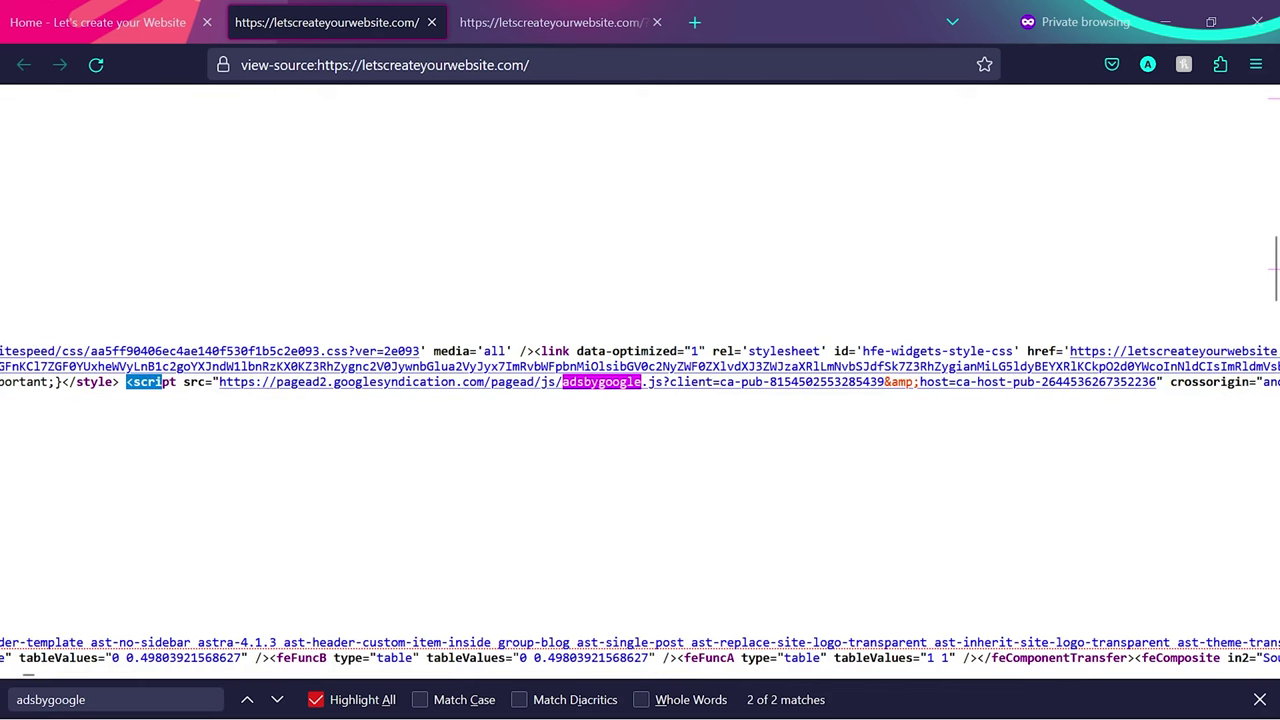
pyautogui.hscroll(2, 1025, 465)
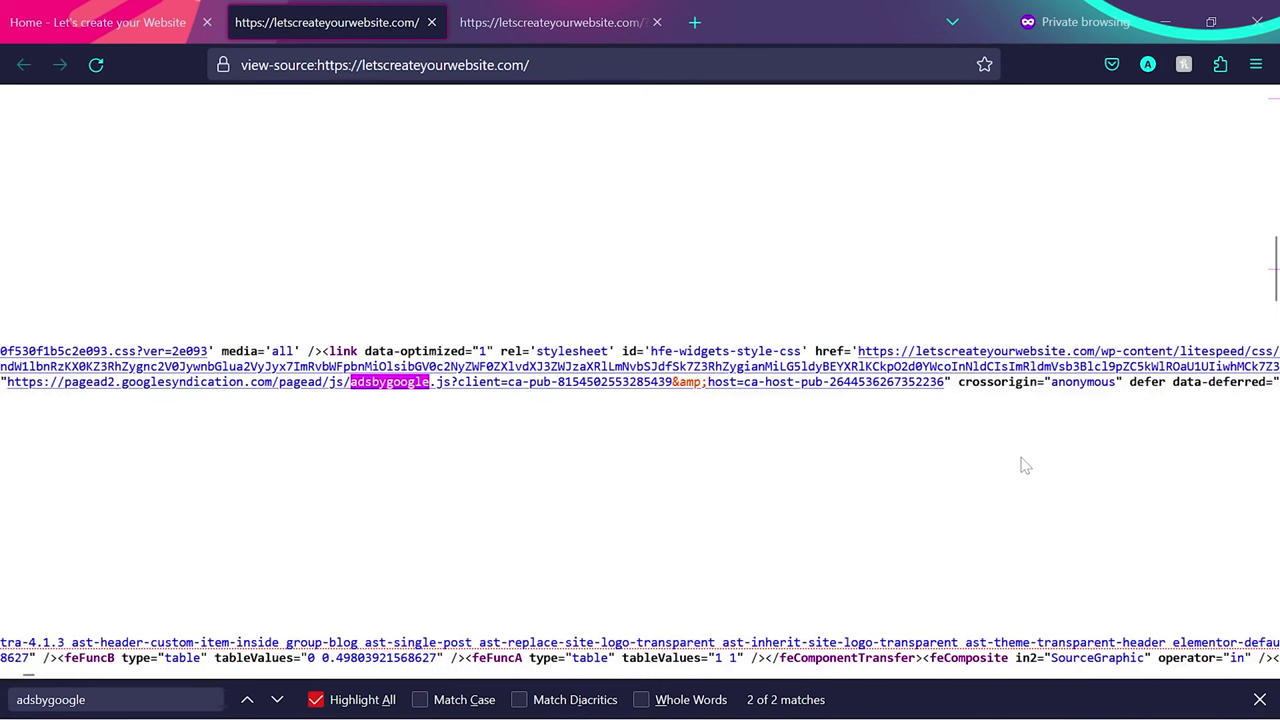
pyautogui.hscroll(2, 1025, 465)
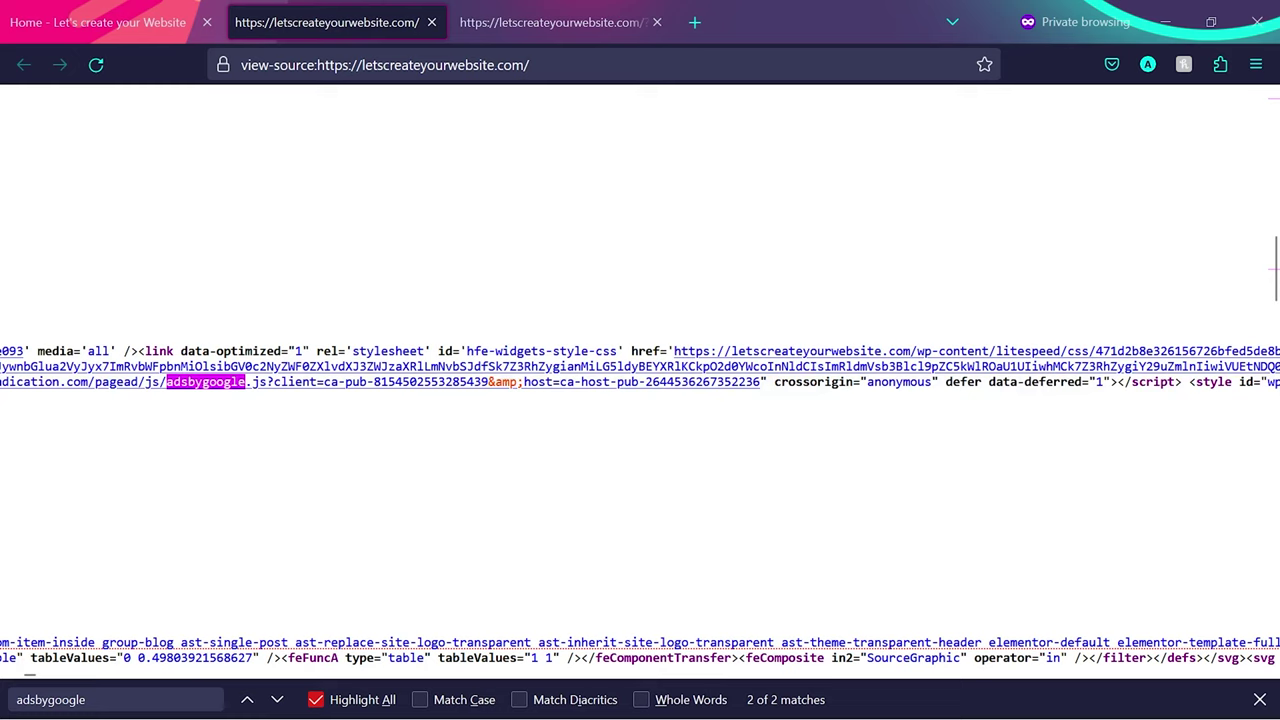
pyautogui.moveTo(945, 382); pyautogui.dragTo(1110, 382)
pyautogui.hscroll(-5, 590, 467)
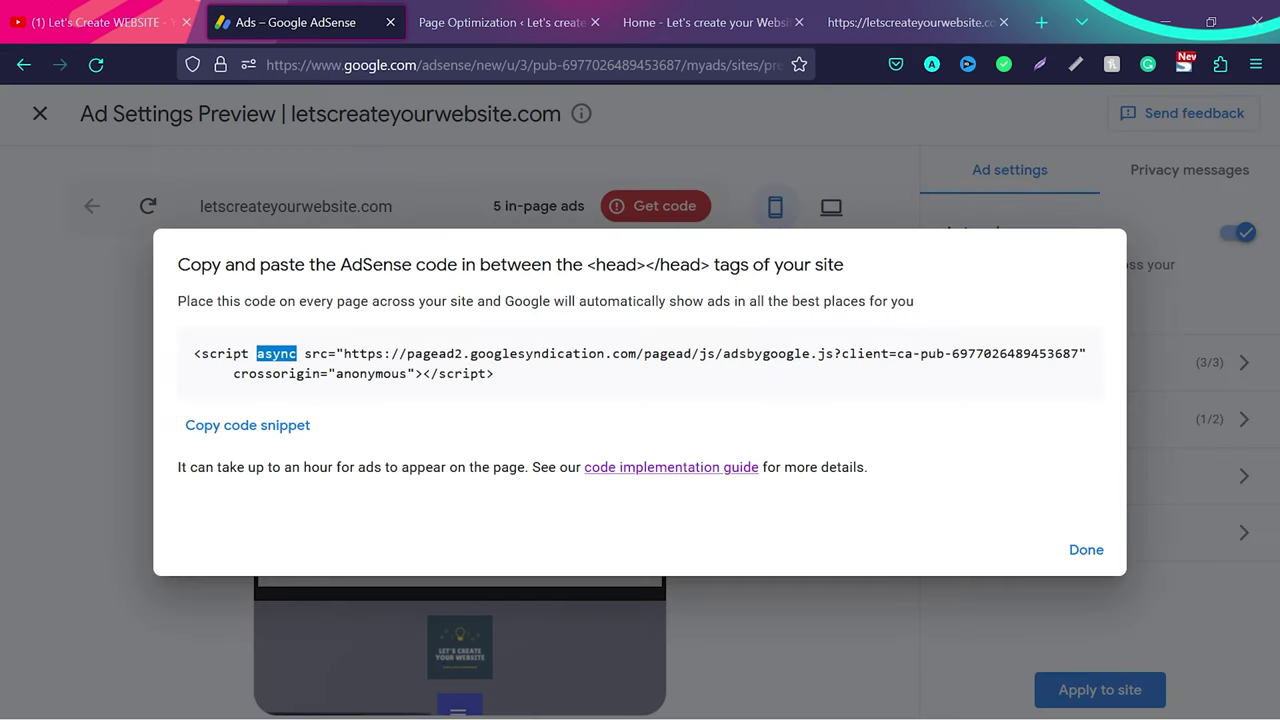
# Highlight the async attribute in the AdSense code snippet.
pyautogui.click(257, 353)
pyautogui.moveTo(257, 353); pyautogui.dragTo(297, 353)
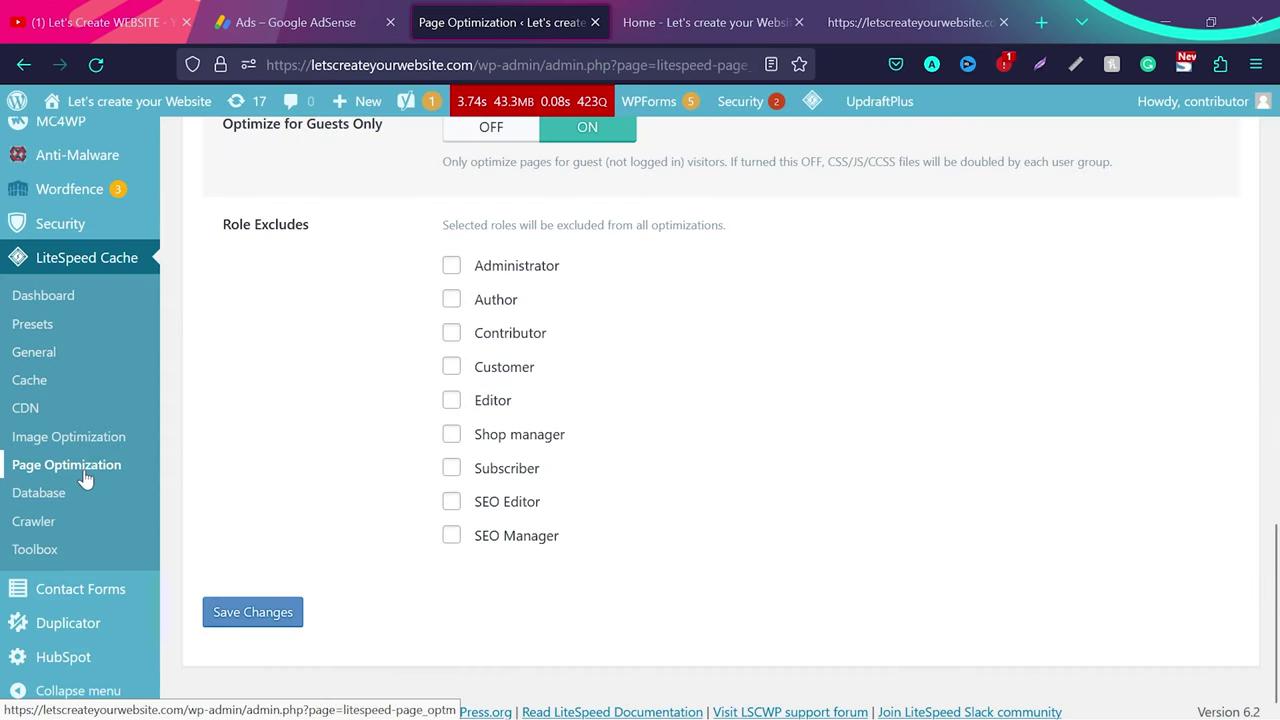
# Open LiteSpeed Cache Page Optimization's Tuning tab and highlight the JS Excludes setting.
pyautogui.click(85, 476)
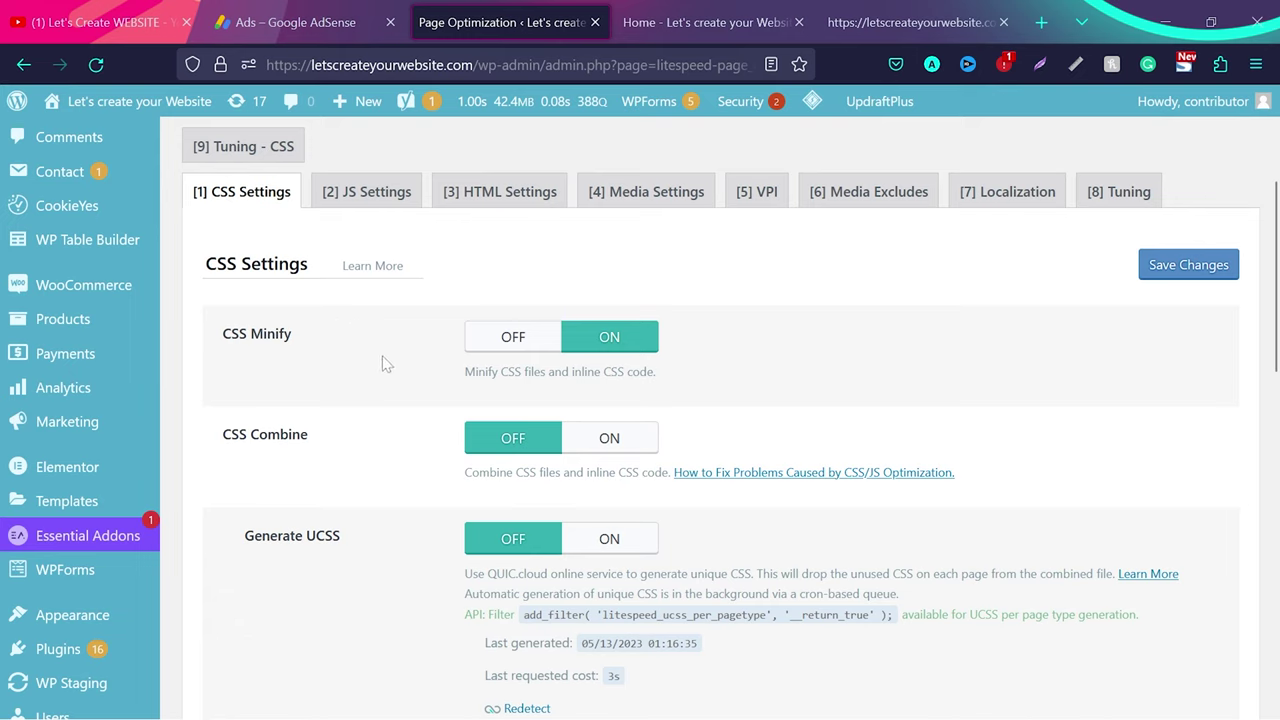
pyautogui.click(1119, 200)
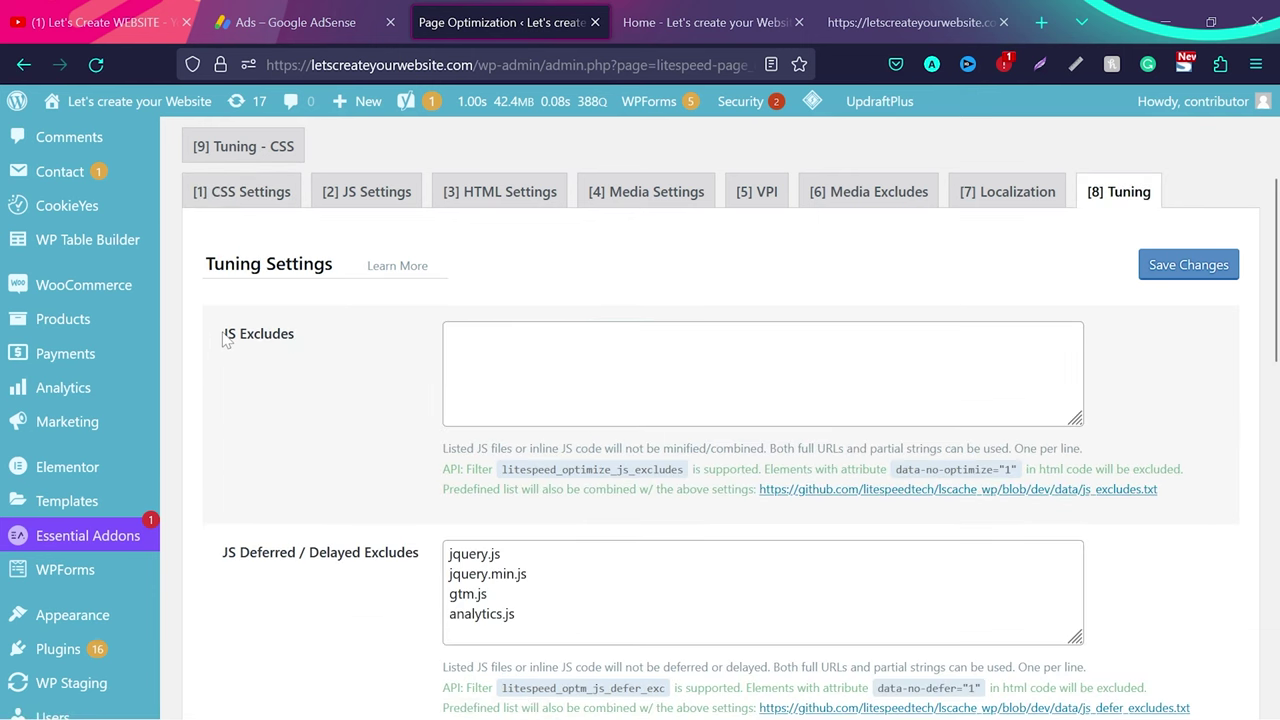
pyautogui.moveTo(226, 340); pyautogui.dragTo(297, 345)
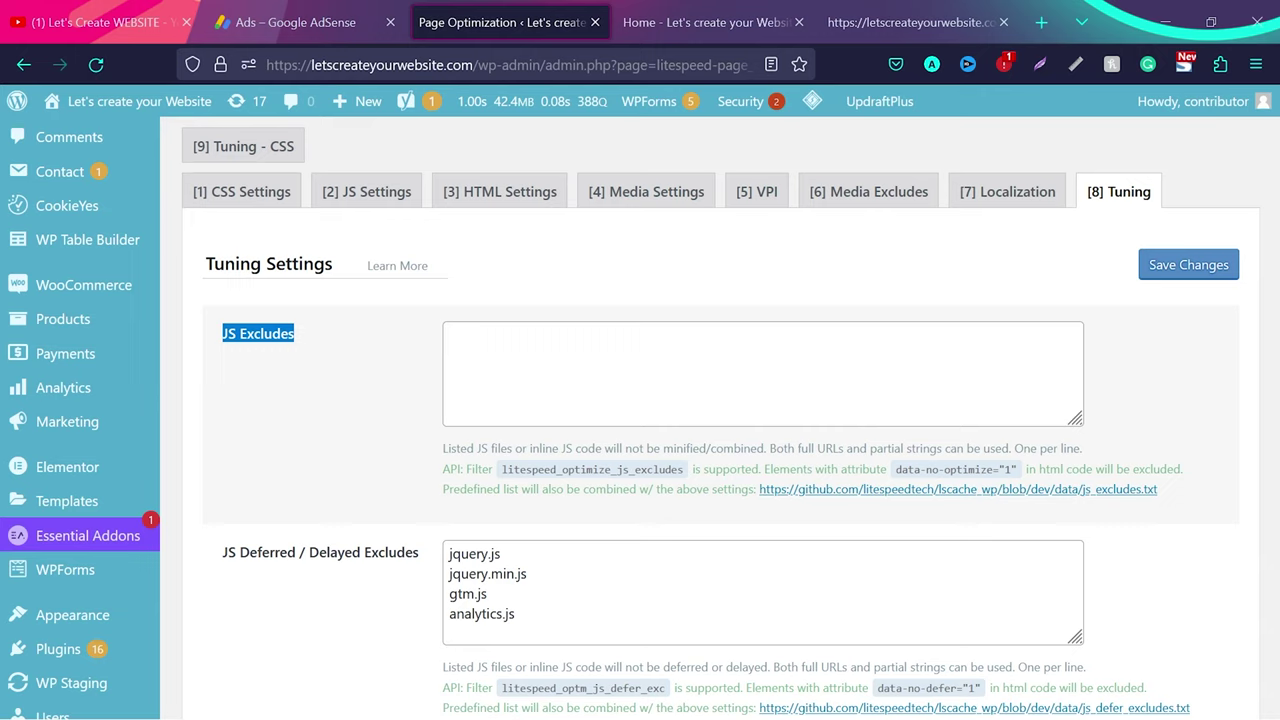
# Add adsbygoogle.js to the JS Excludes list.
pyautogui.click(450, 334)
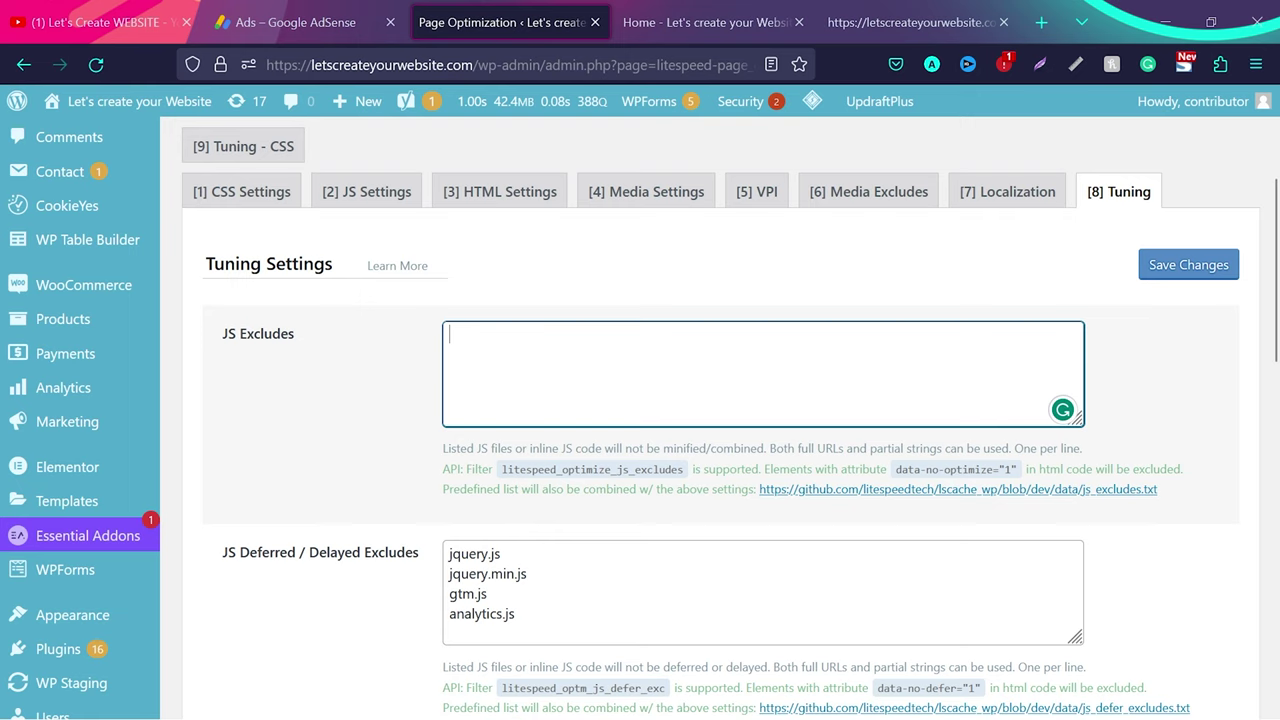
pyautogui.write('adsbygoogle.js')
pyautogui.scroll(-1, 406, 442)
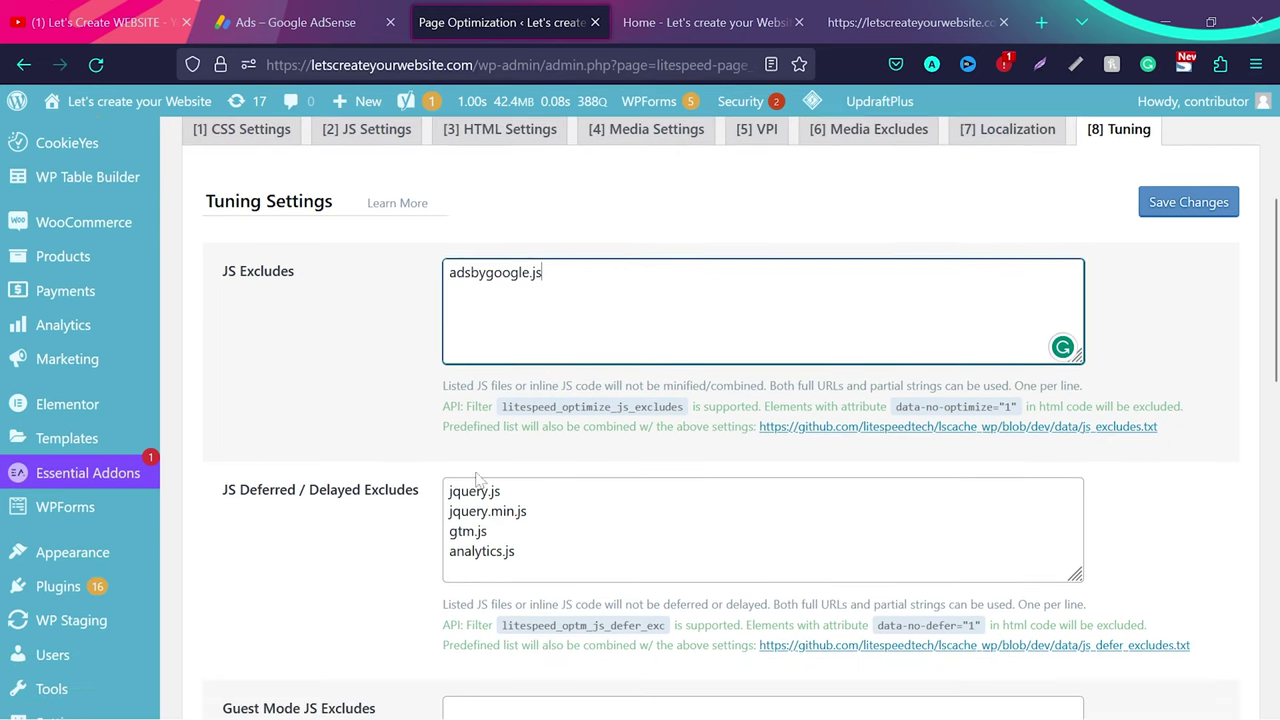
# Append adsbygoogle.js on a new line in JS Deferred / Delayed Excludes.
pyautogui.click(515, 551)
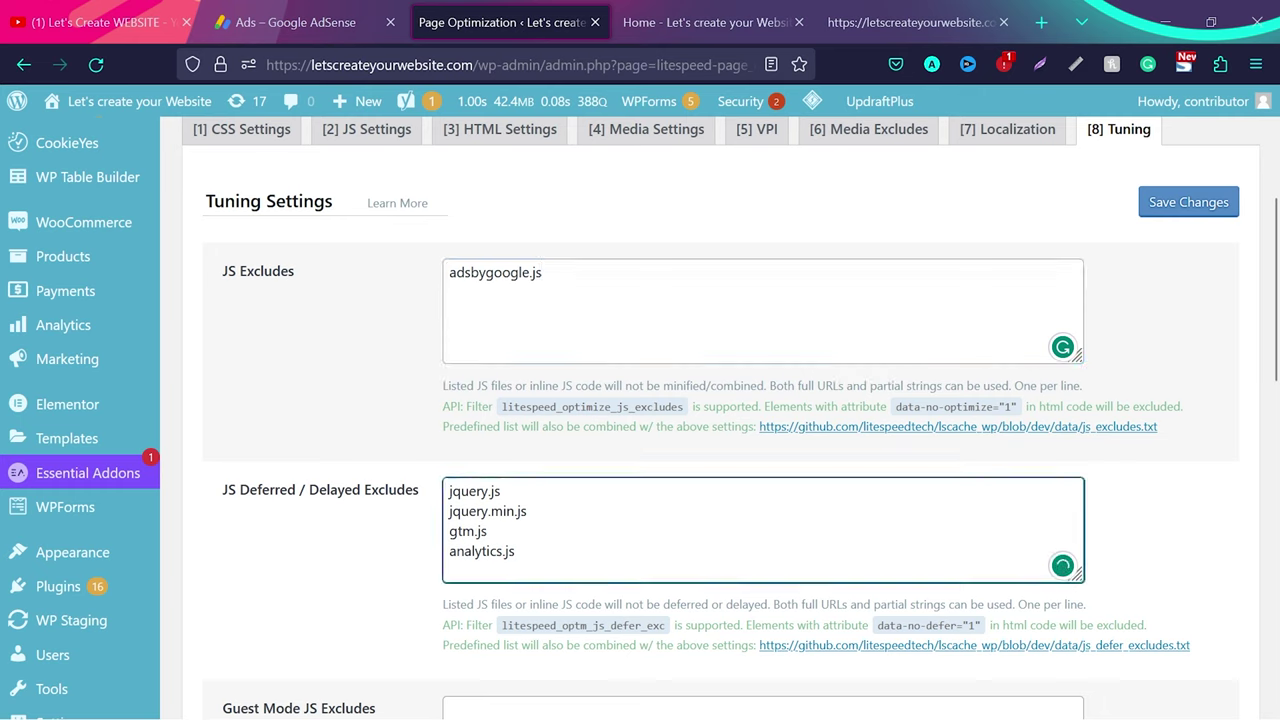
pyautogui.press('Return')
pyautogui.write('adsbygoogle.js')
# Add adsbygoogle.js to the Guest Mode JS Excludes list.
pyautogui.scroll(-1, 316, 580)
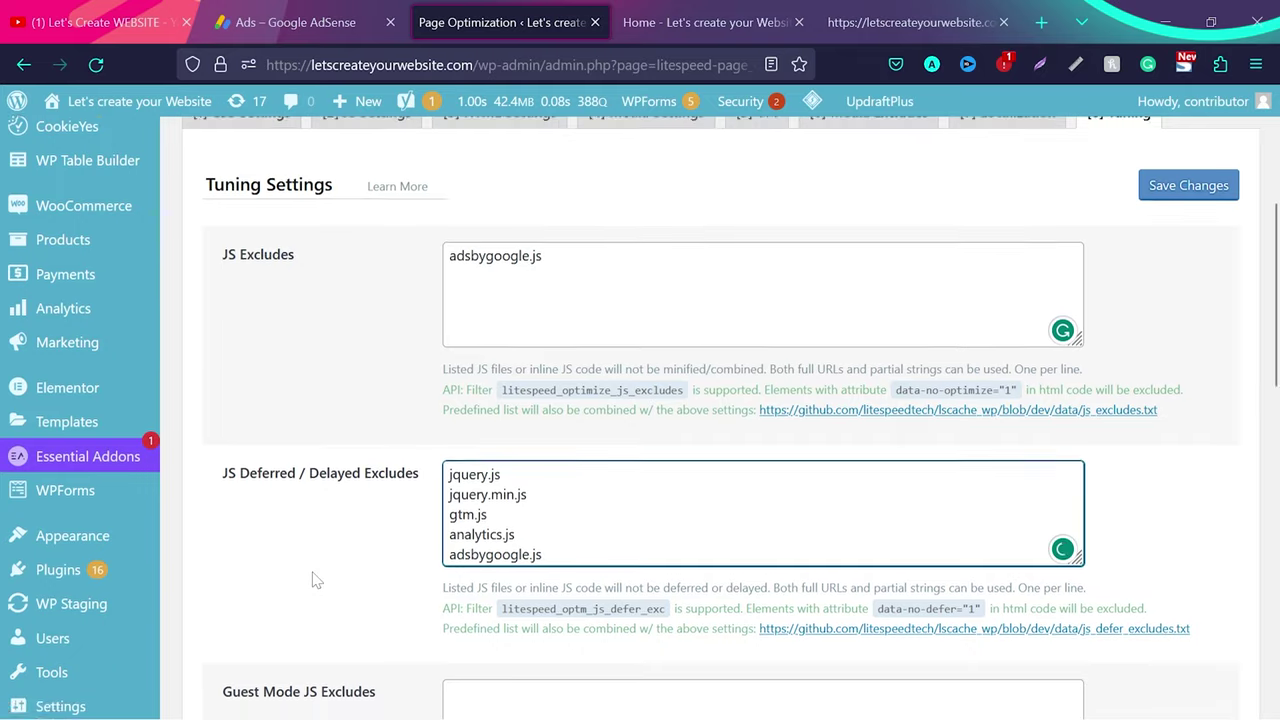
pyautogui.scroll(-2, 316, 580)
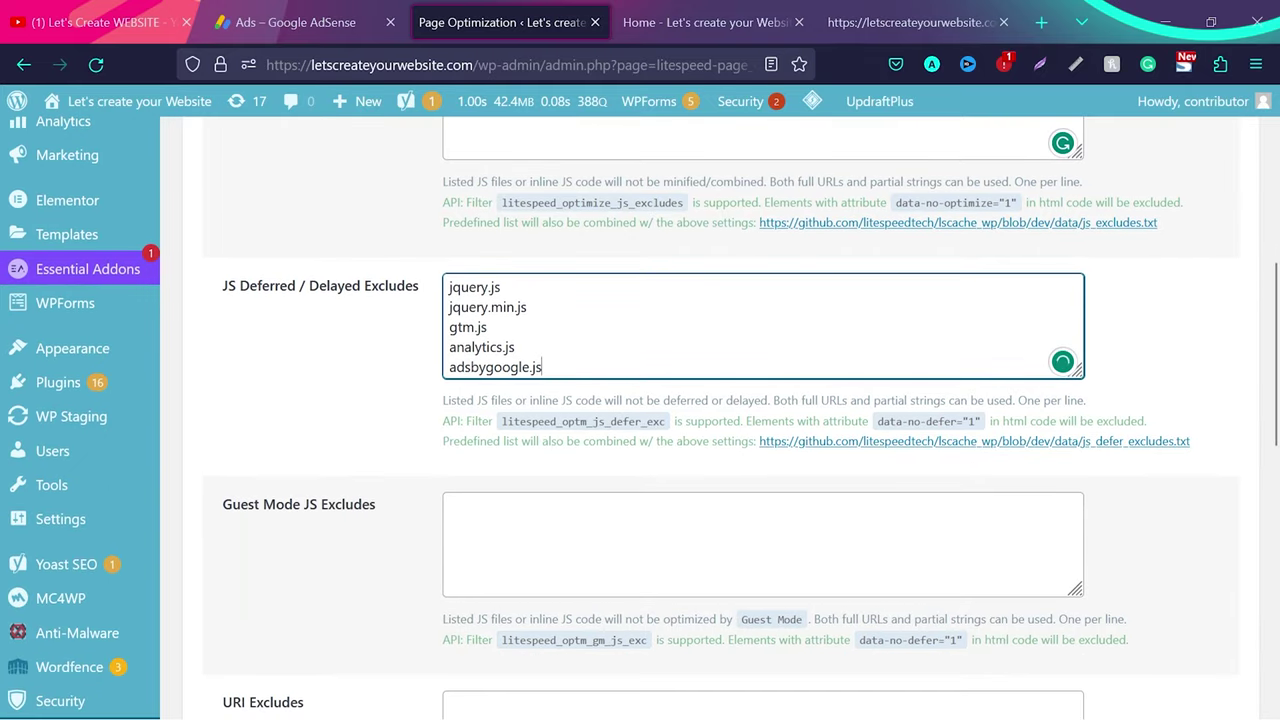
pyautogui.click(452, 510)
pyautogui.write('adsbygoogle.js')
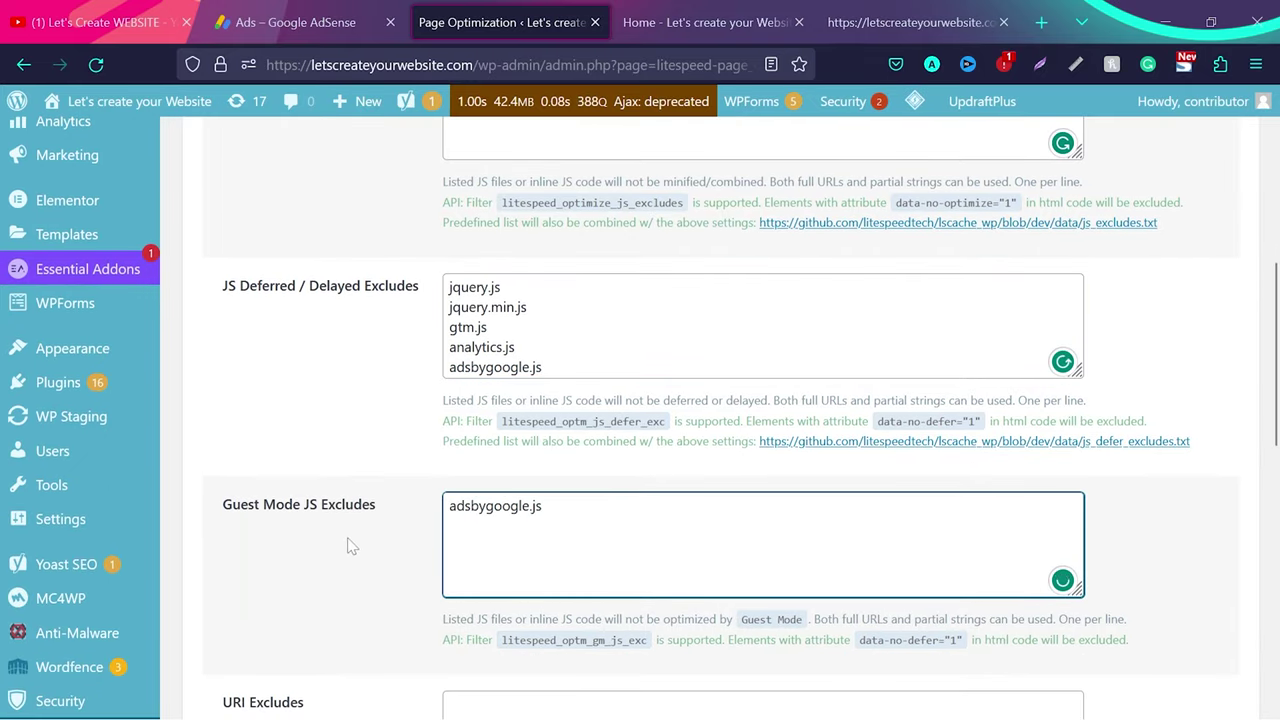
pyautogui.scroll(2, 346, 543)
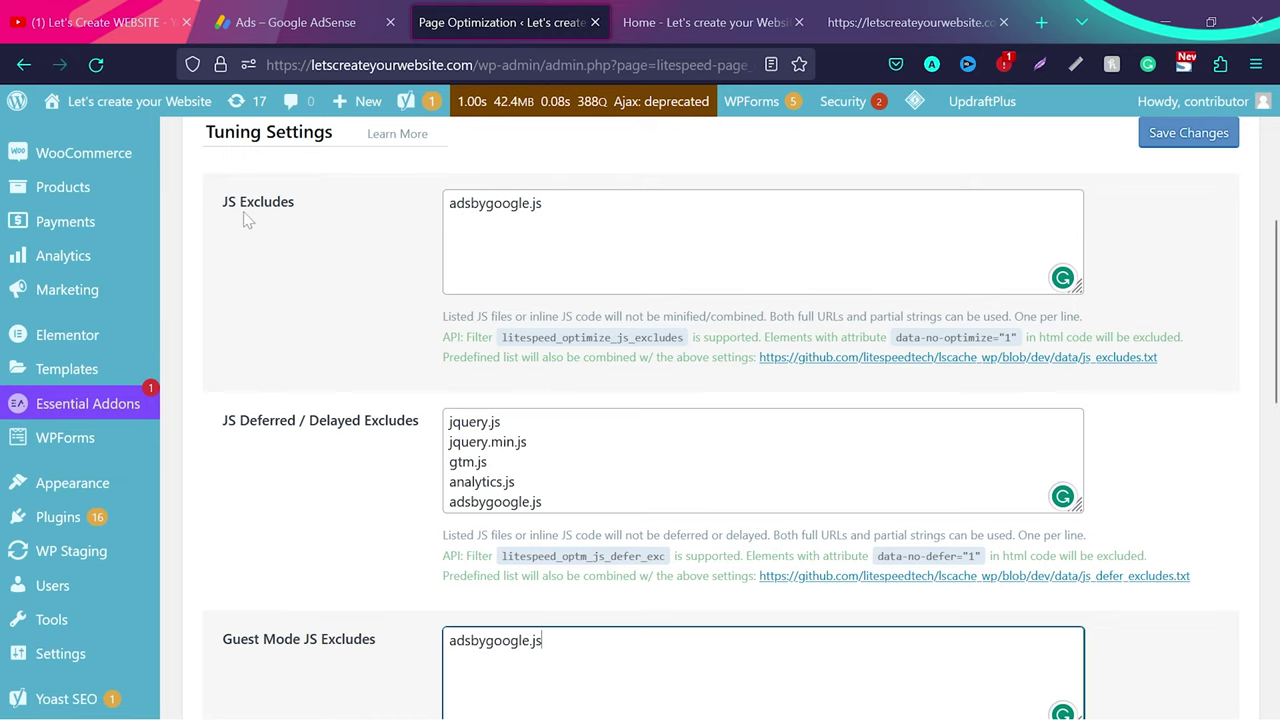
# Save the LiteSpeed Cache tuning changes and return to the site's page source.
pyautogui.click(1198, 140)
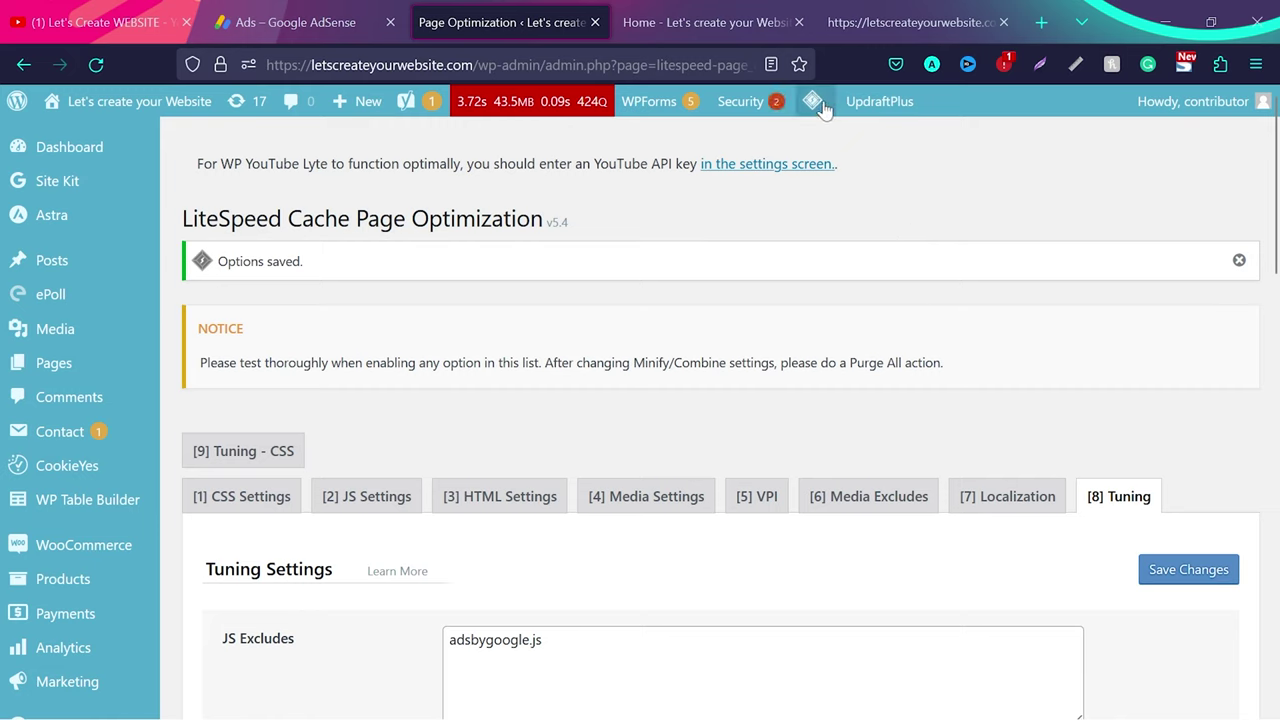
pyautogui.moveTo(812, 103)
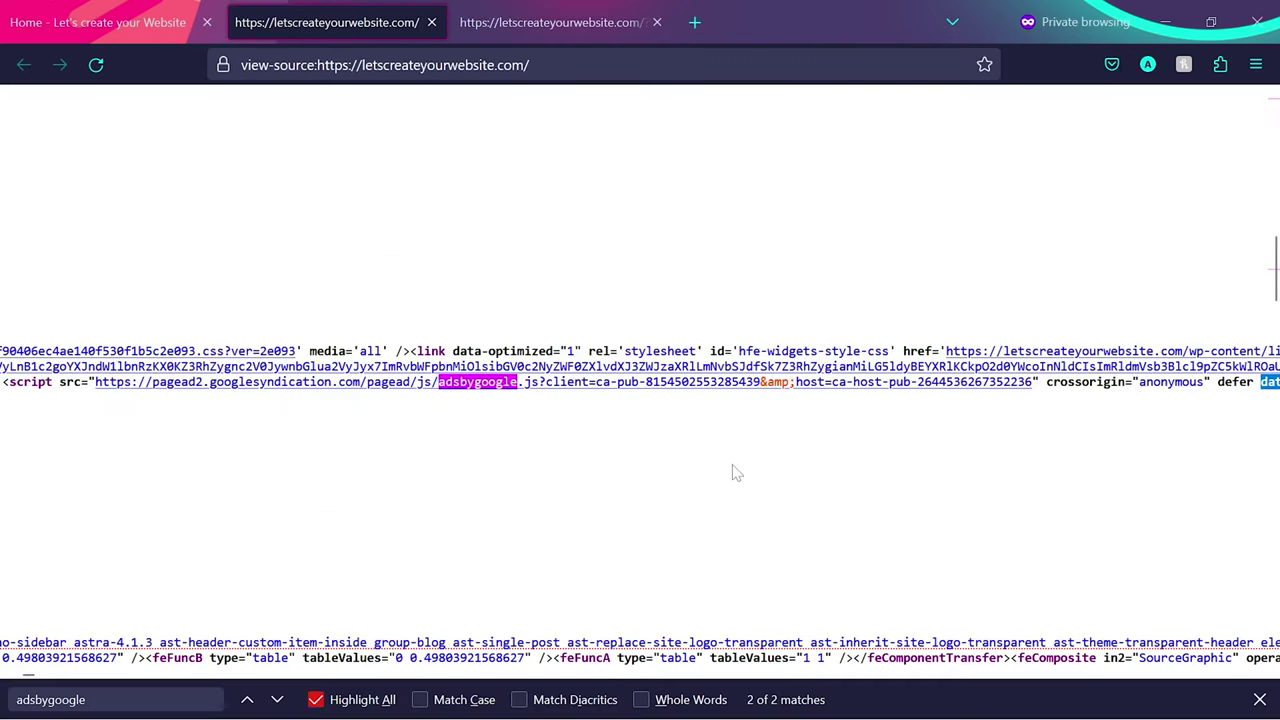
# Reload the page source, find adsbygoogle, and highlight its new async attribute.
pyautogui.press('F5')
pyautogui.hotkey('ctrl', 'f')
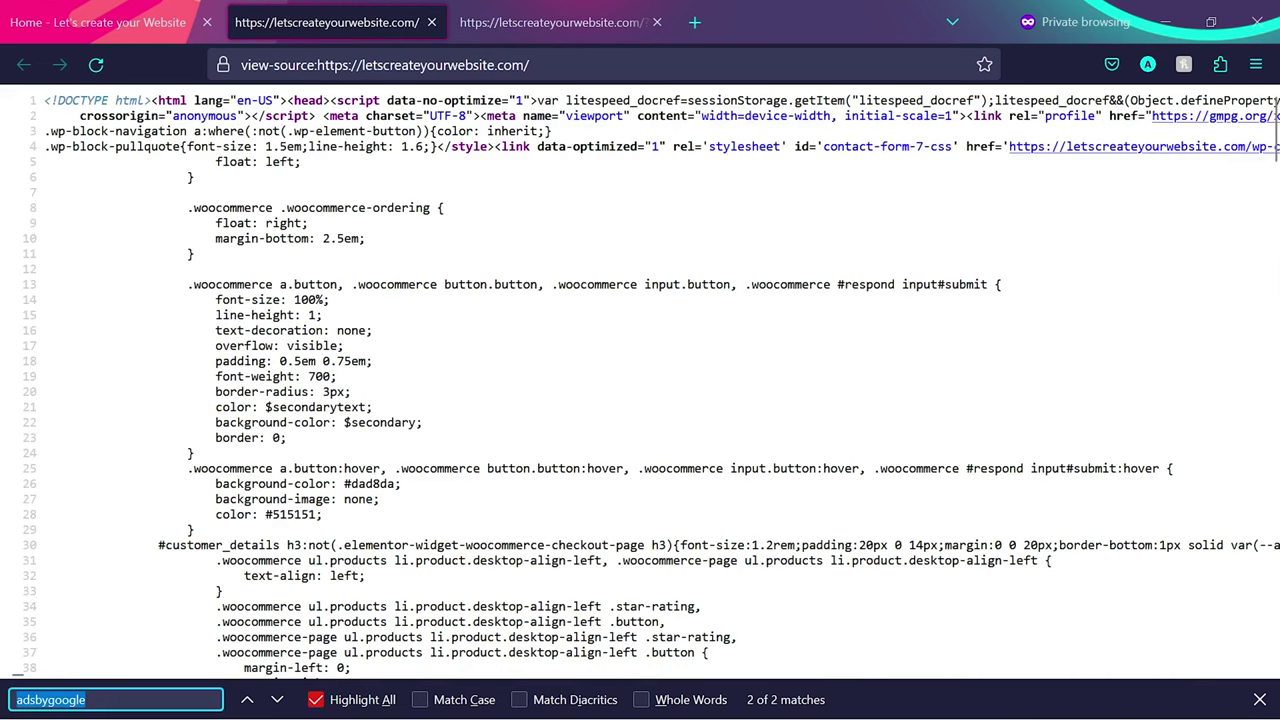
pyautogui.press('Return')
pyautogui.press('Return')
pyautogui.press('Return')
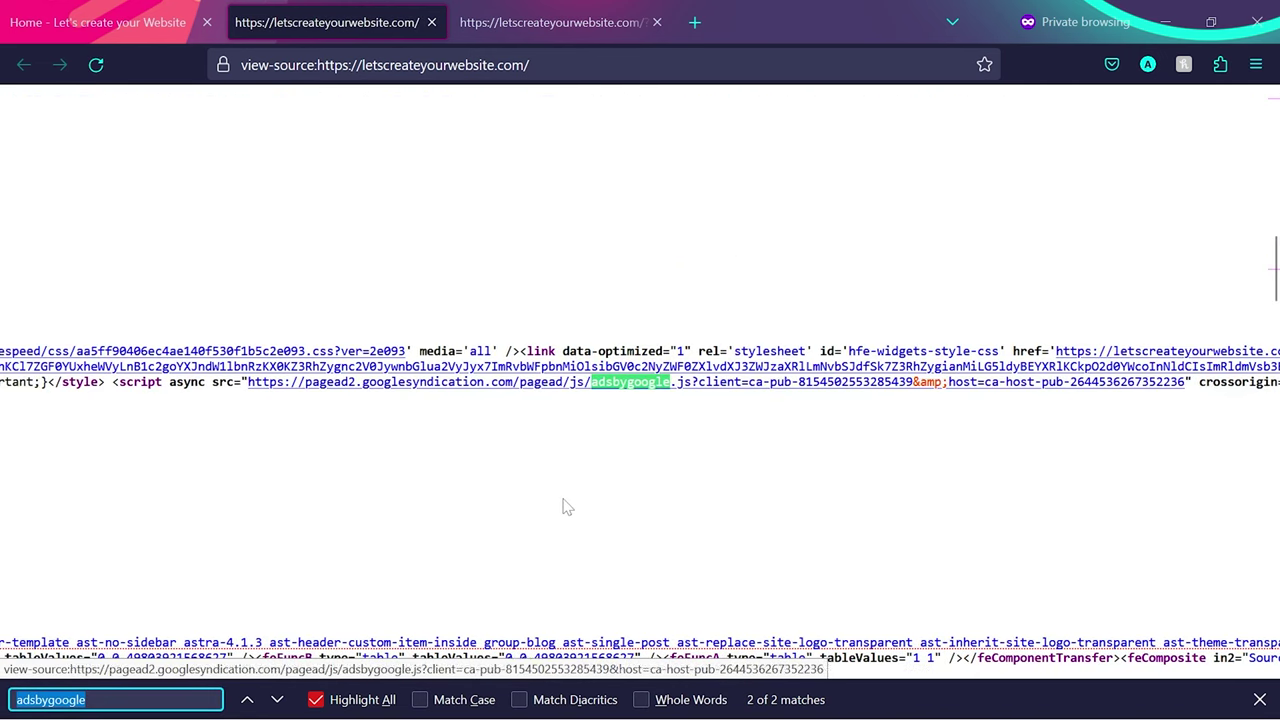
pyautogui.moveTo(172, 382); pyautogui.dragTo(222, 382)
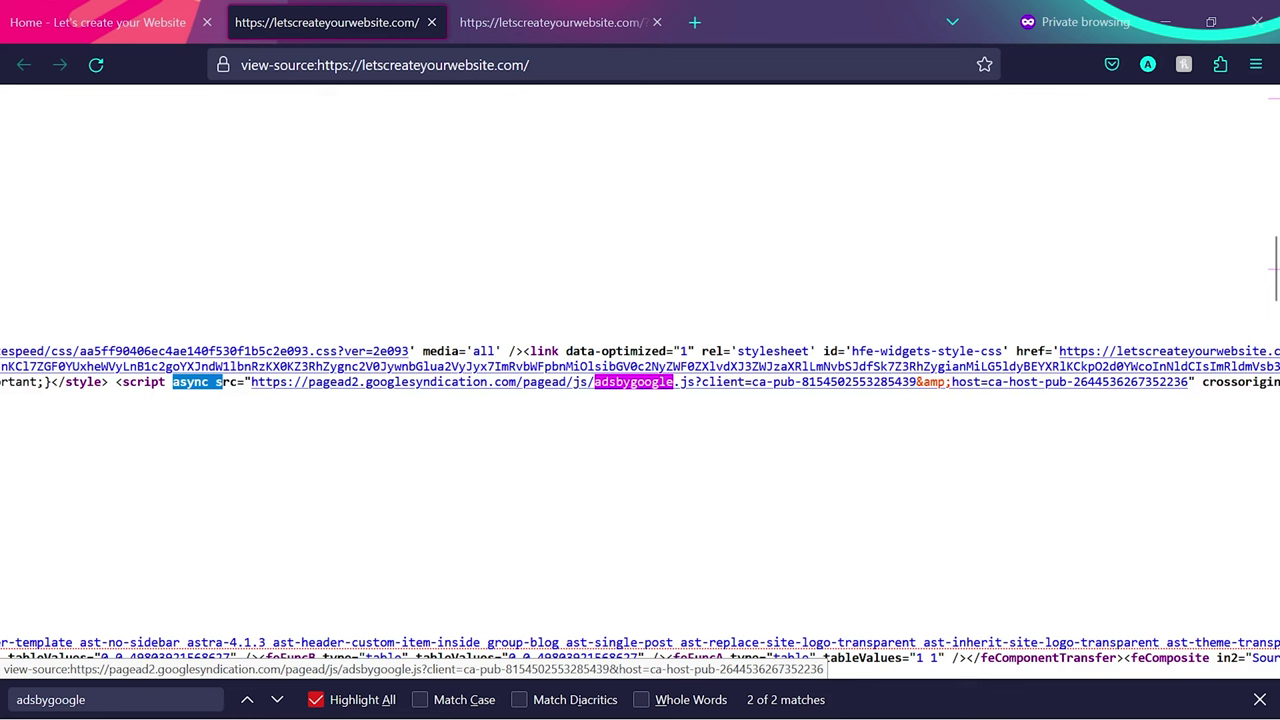
pyautogui.hscroll(5, 871, 514)
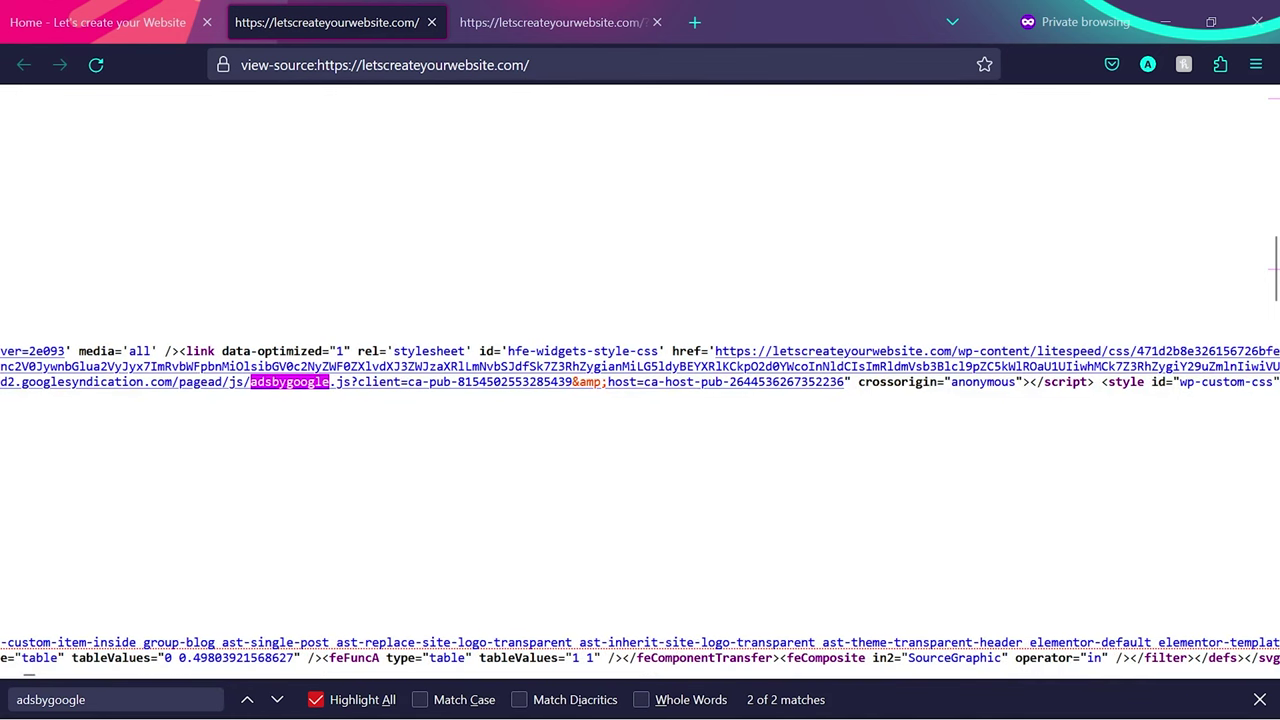
pyautogui.hscroll(-1, 450, 510)
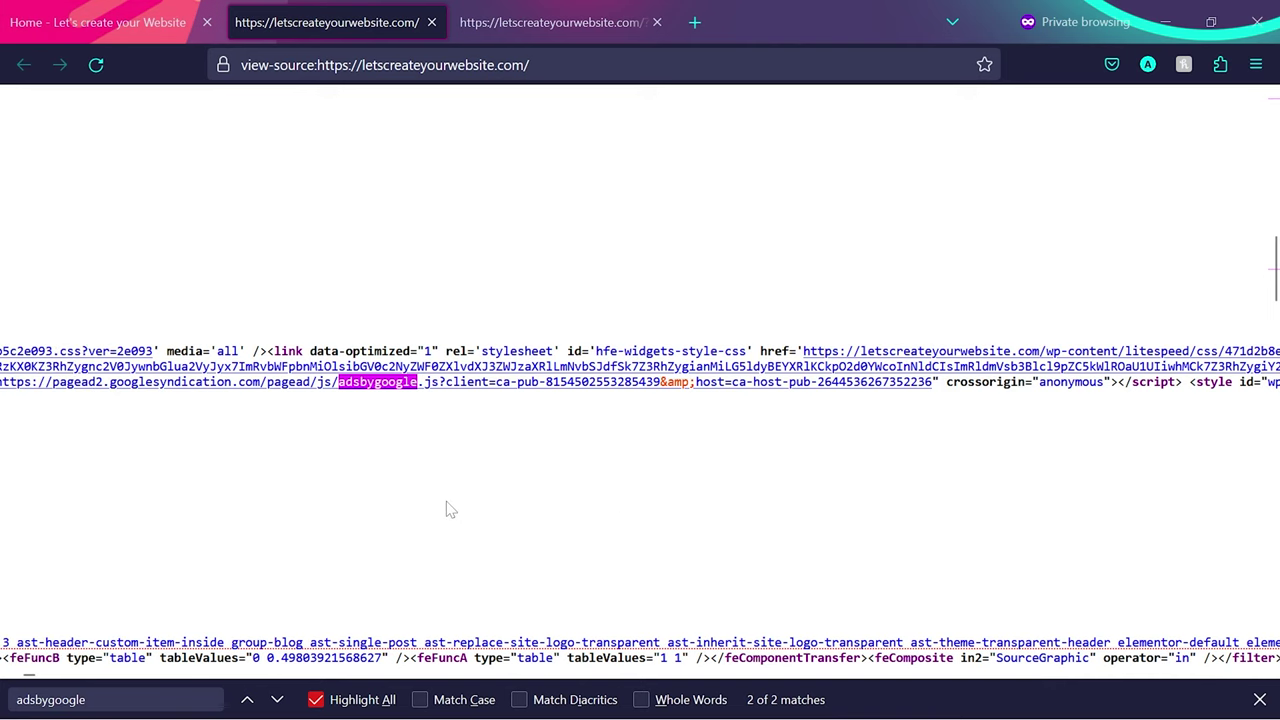